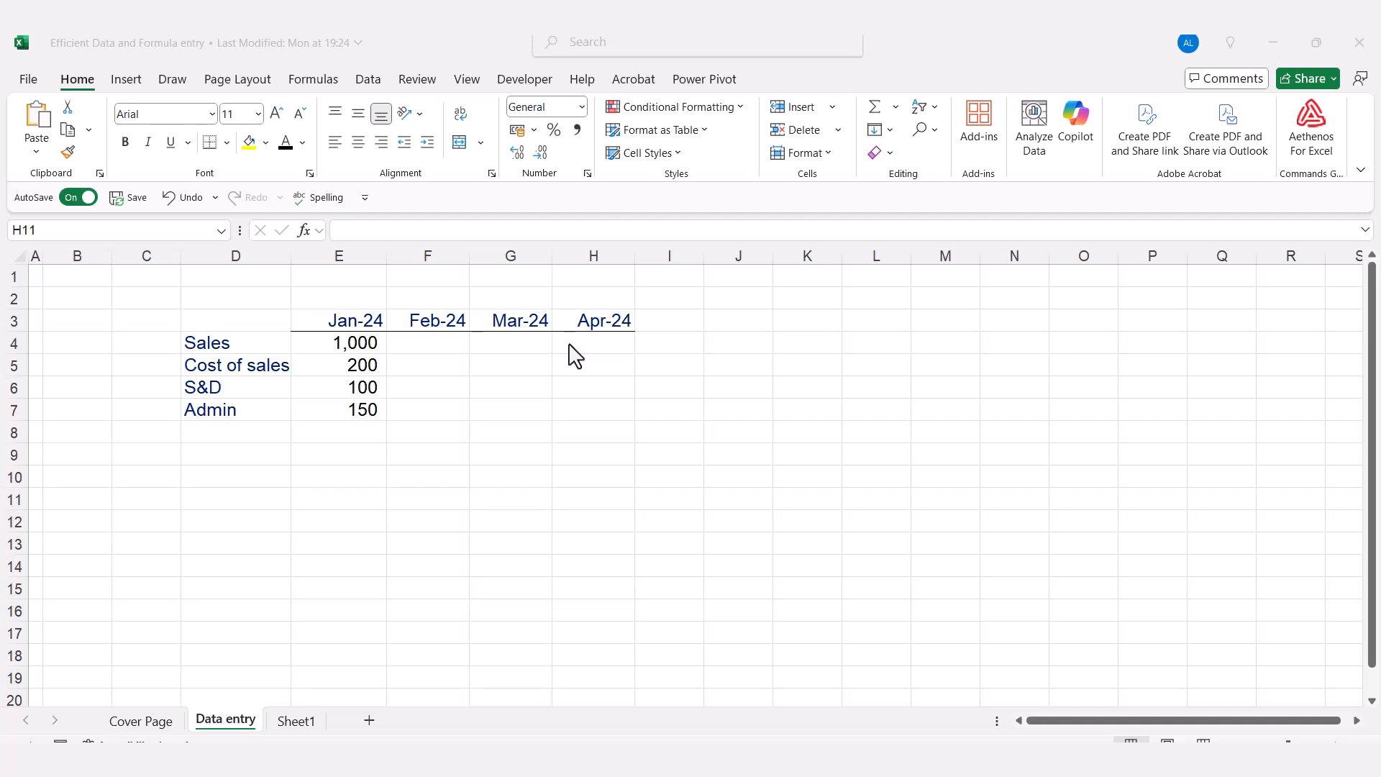
# Enter the Feb-24 figures: 1500 for Sales in F4 and 225 for Cost of sales in F5
pyautogui.click(419, 345)
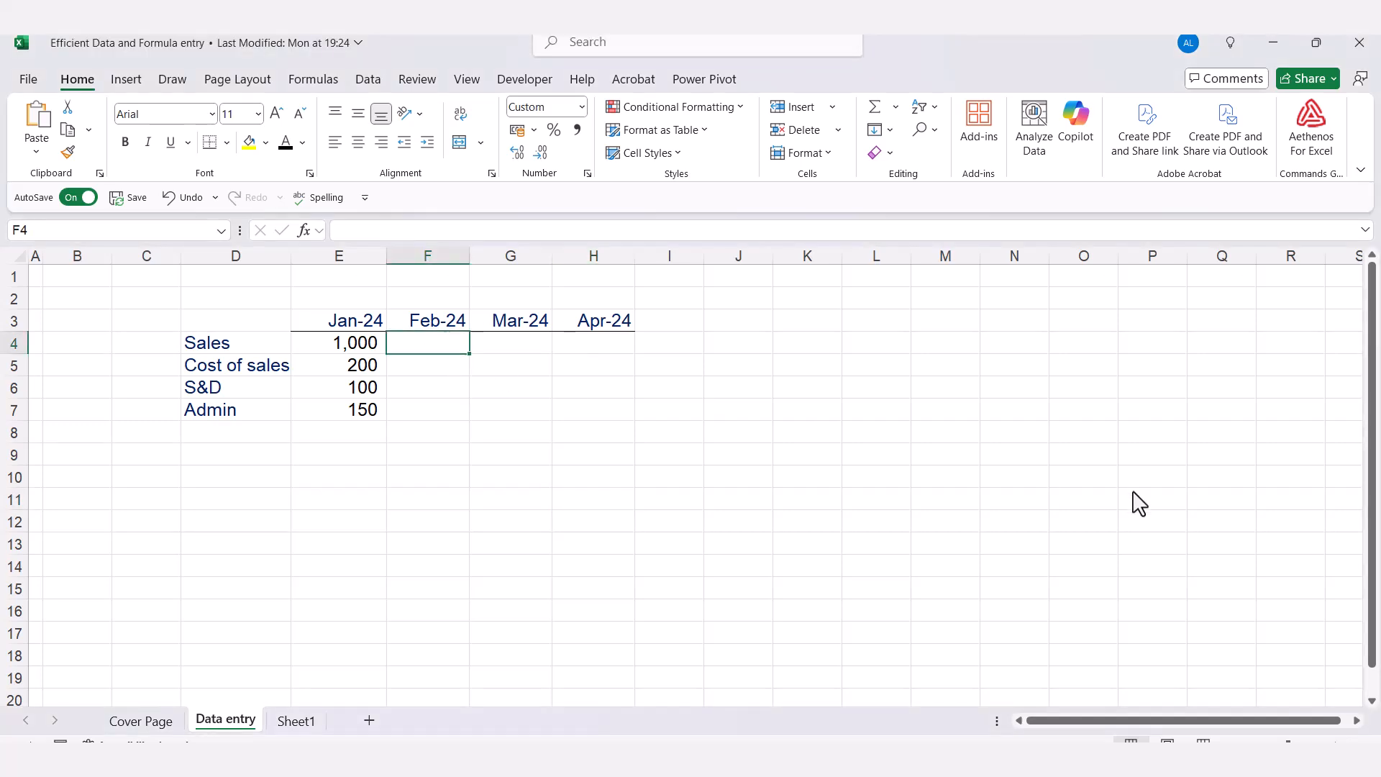
pyautogui.write('1500')
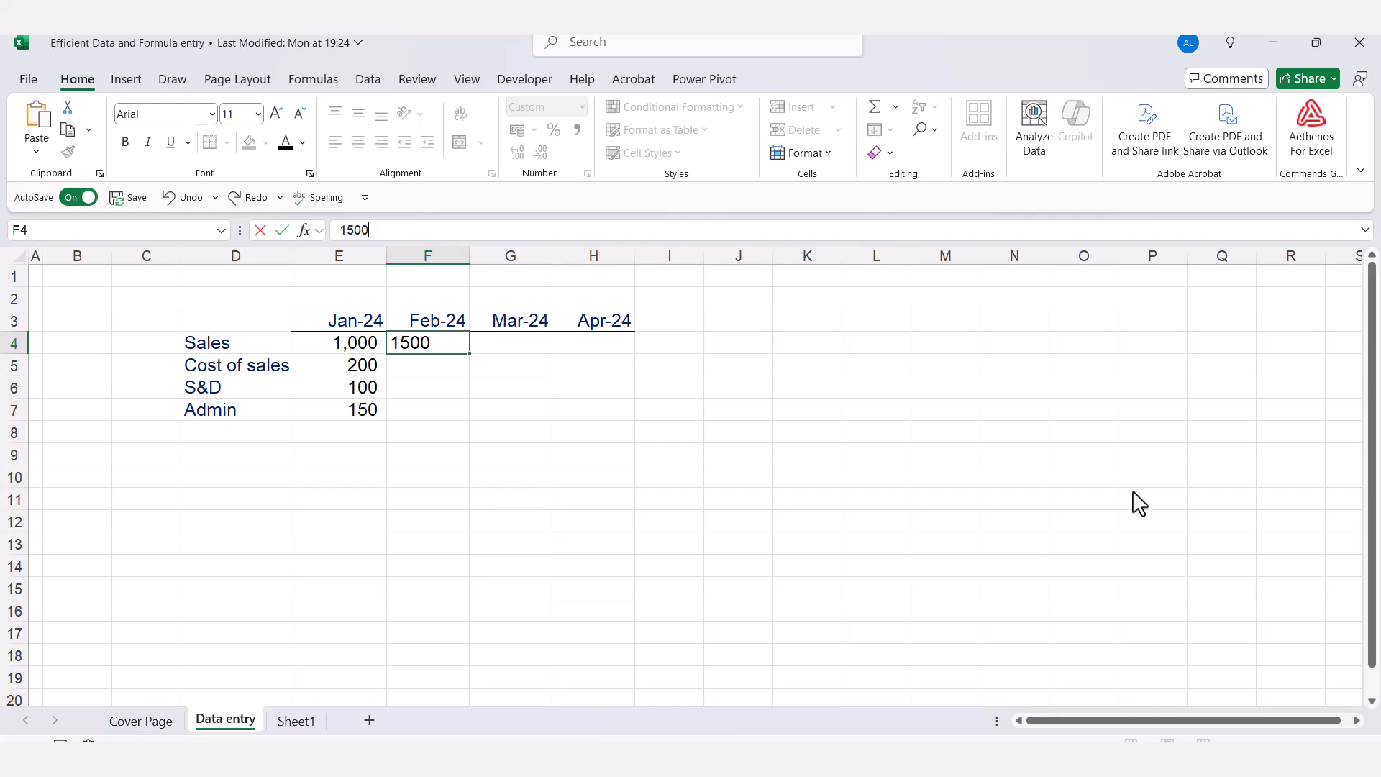
pyautogui.press('Return')
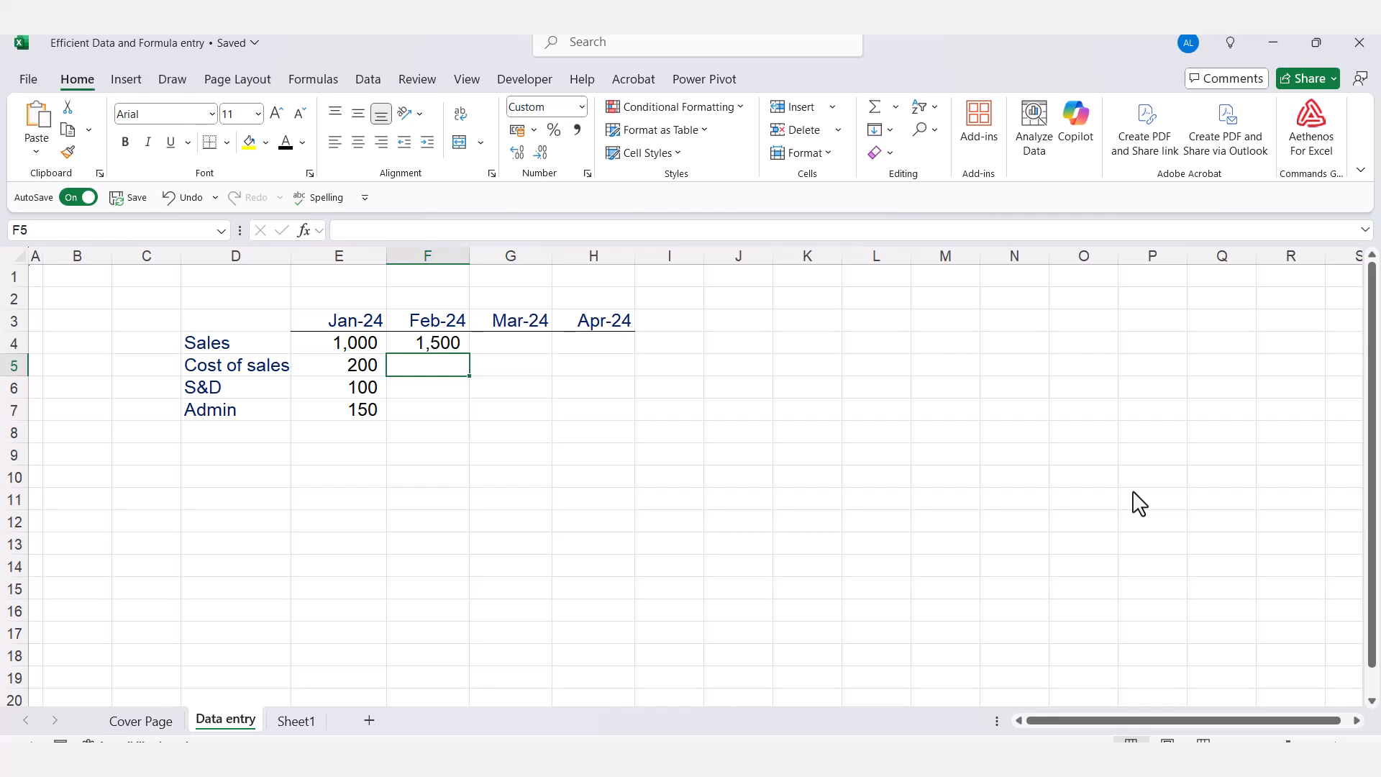
pyautogui.write('225')
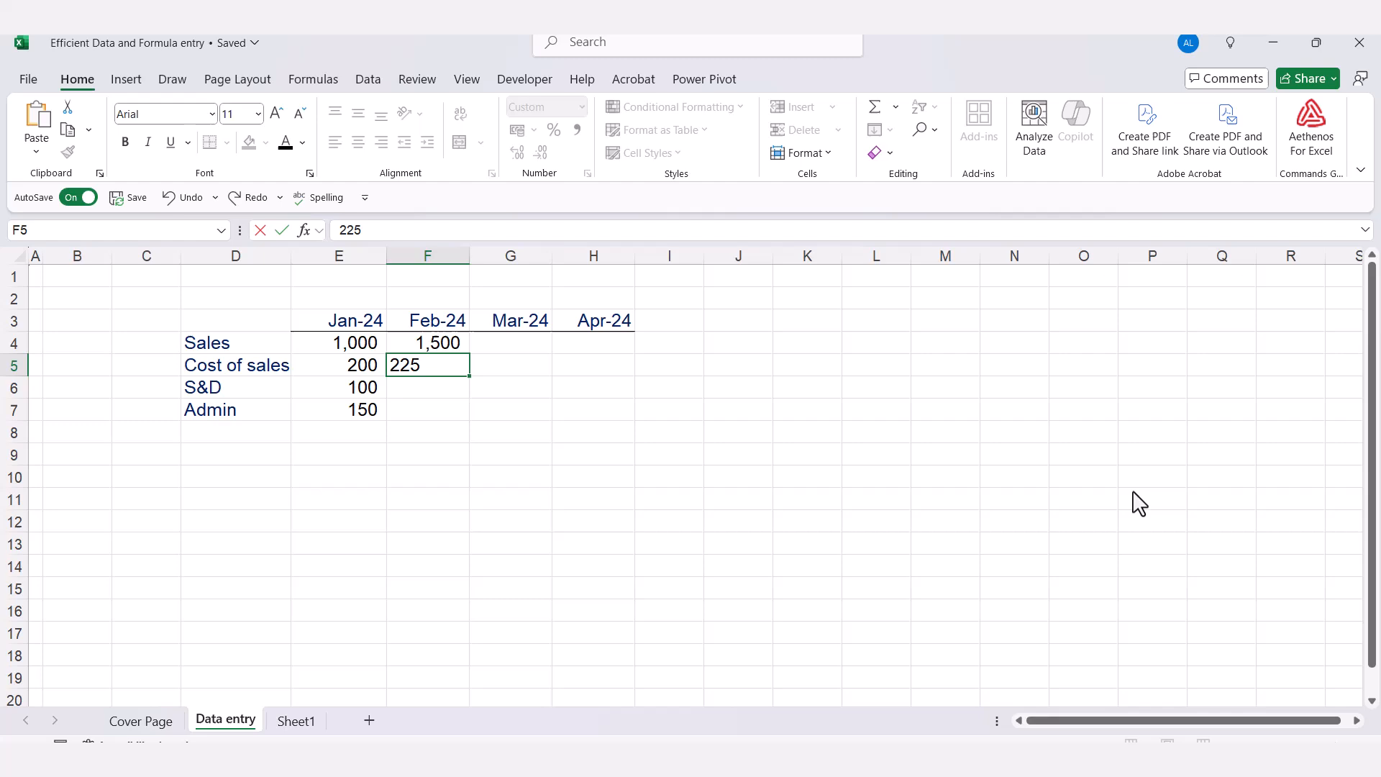
pyautogui.press('Return')
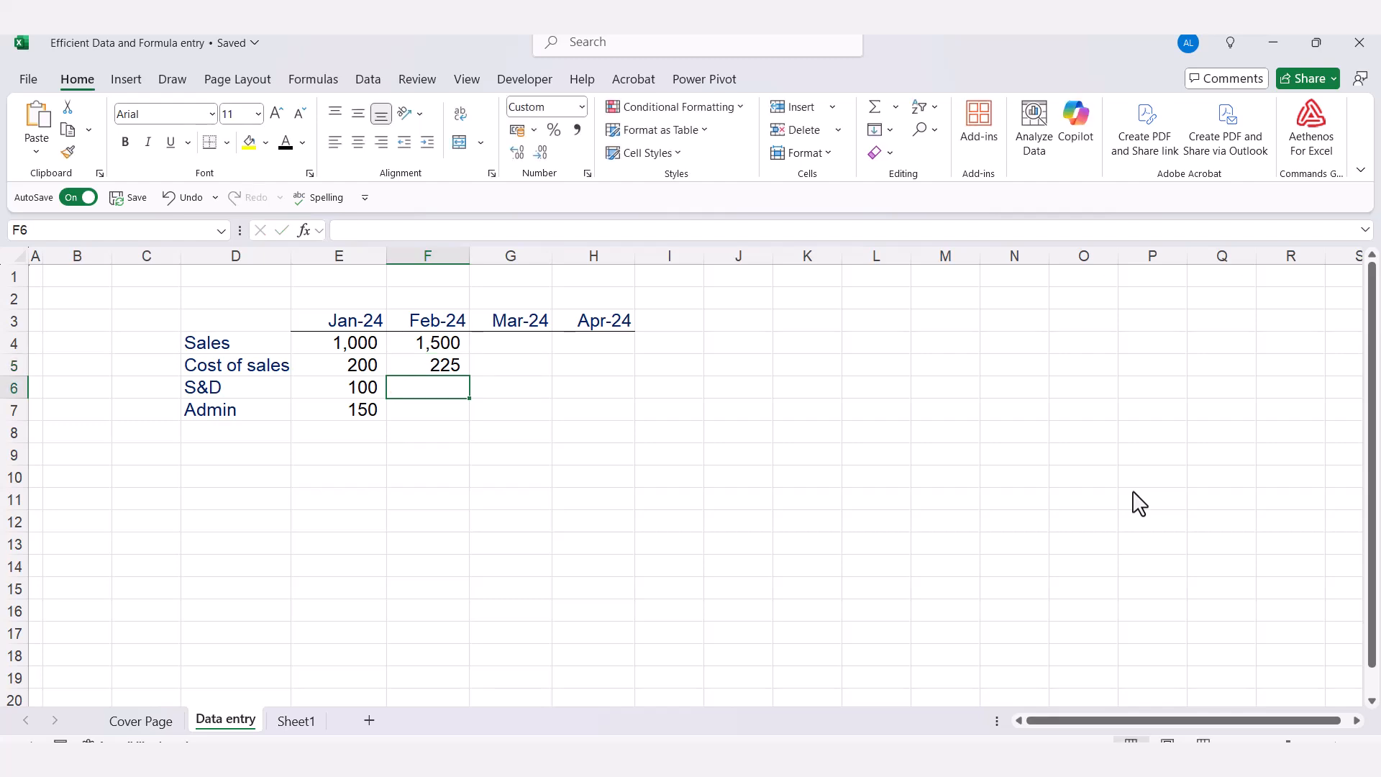
# Enter 2000 as the Mar-24 Sales figure in G4, keeping that cell selected
pyautogui.press('Up')
pyautogui.press('Up')
pyautogui.press('Right')
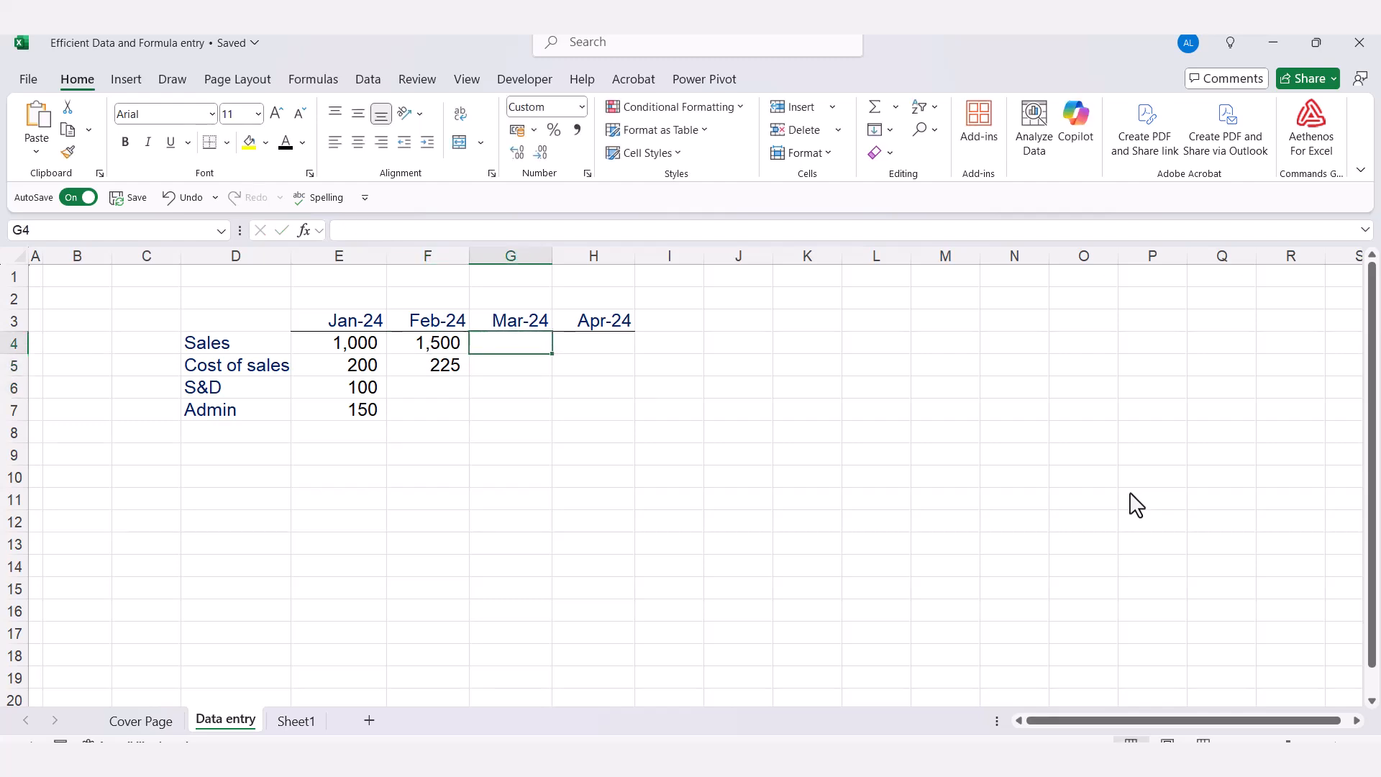
pyautogui.write('2000')
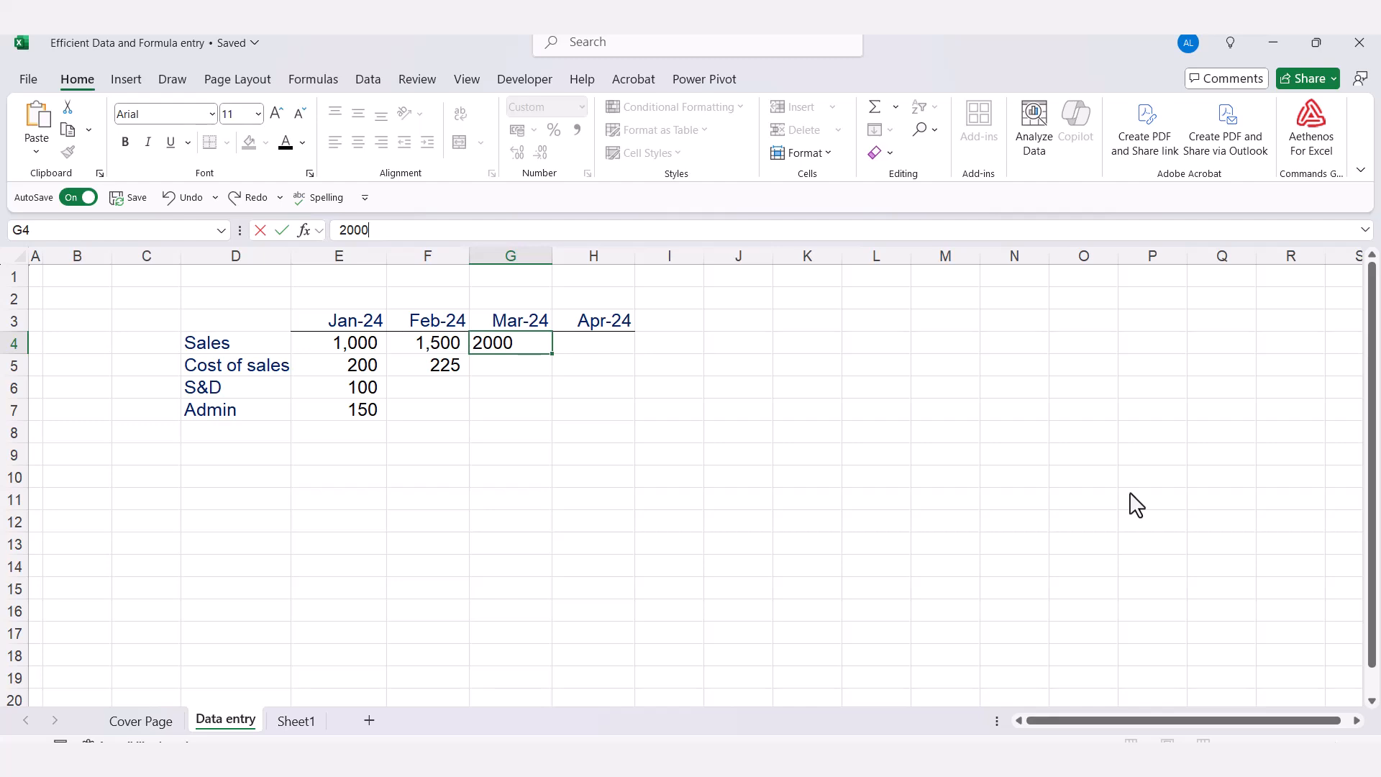
pyautogui.hotkey('ctrl', 'Return')
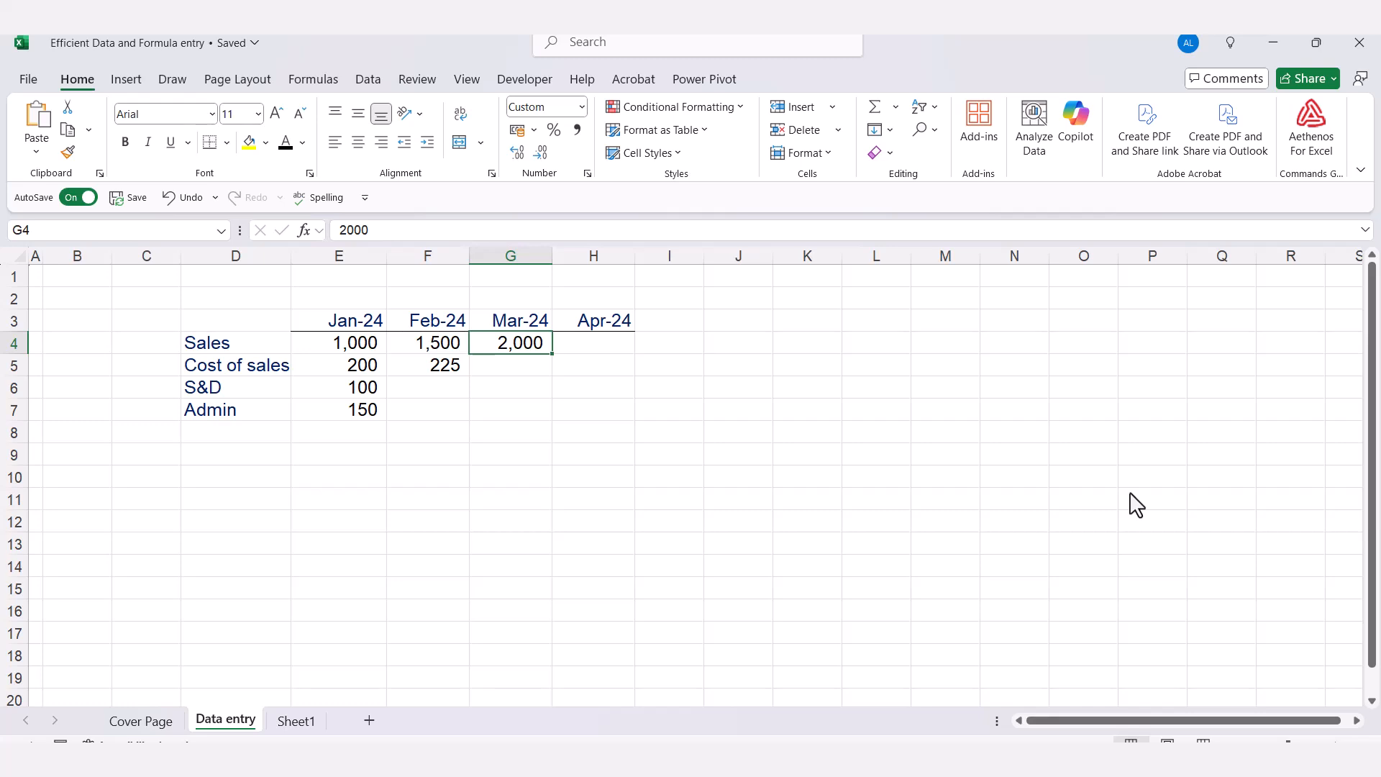
# Enter 2250 as the Apr-24 Sales figure in H4 and move on to the adjacent cell I4
pyautogui.click(600, 353)
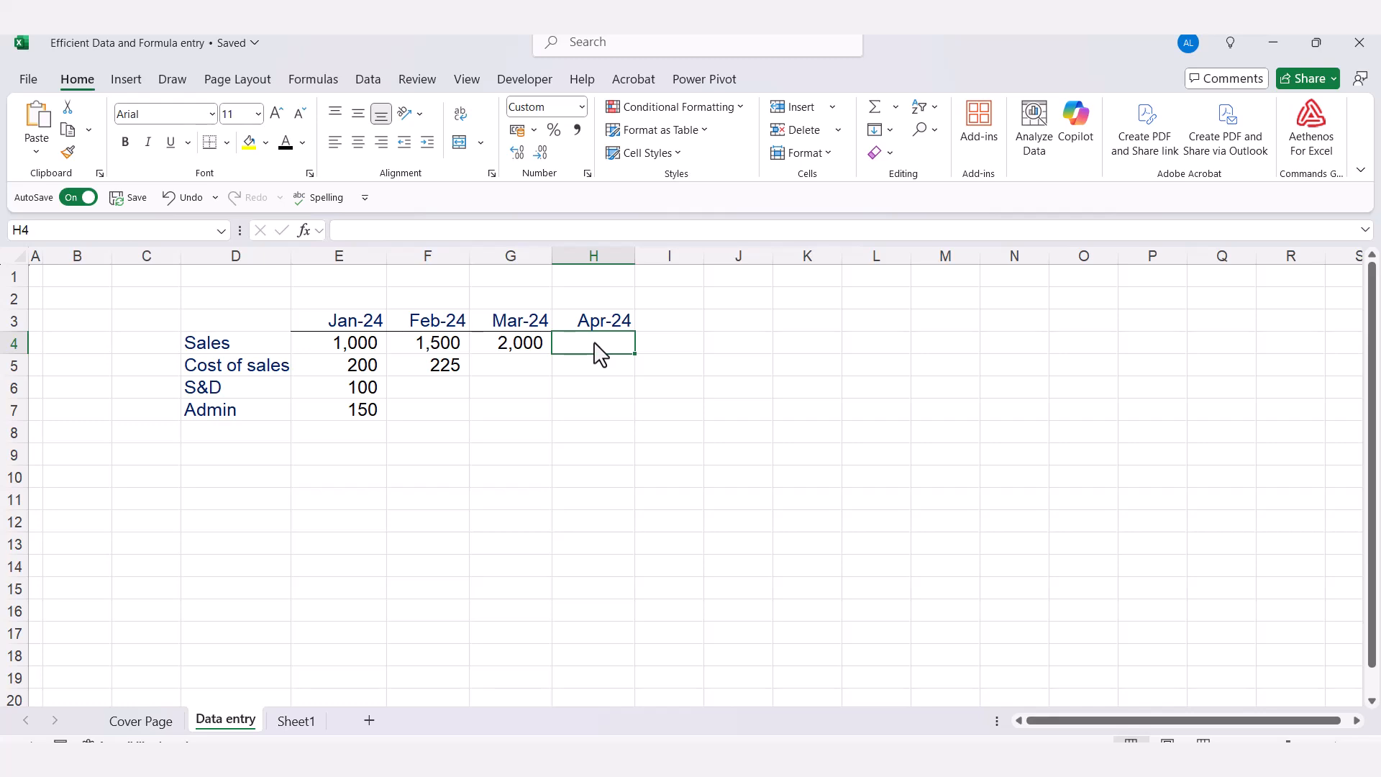
pyautogui.write('225')
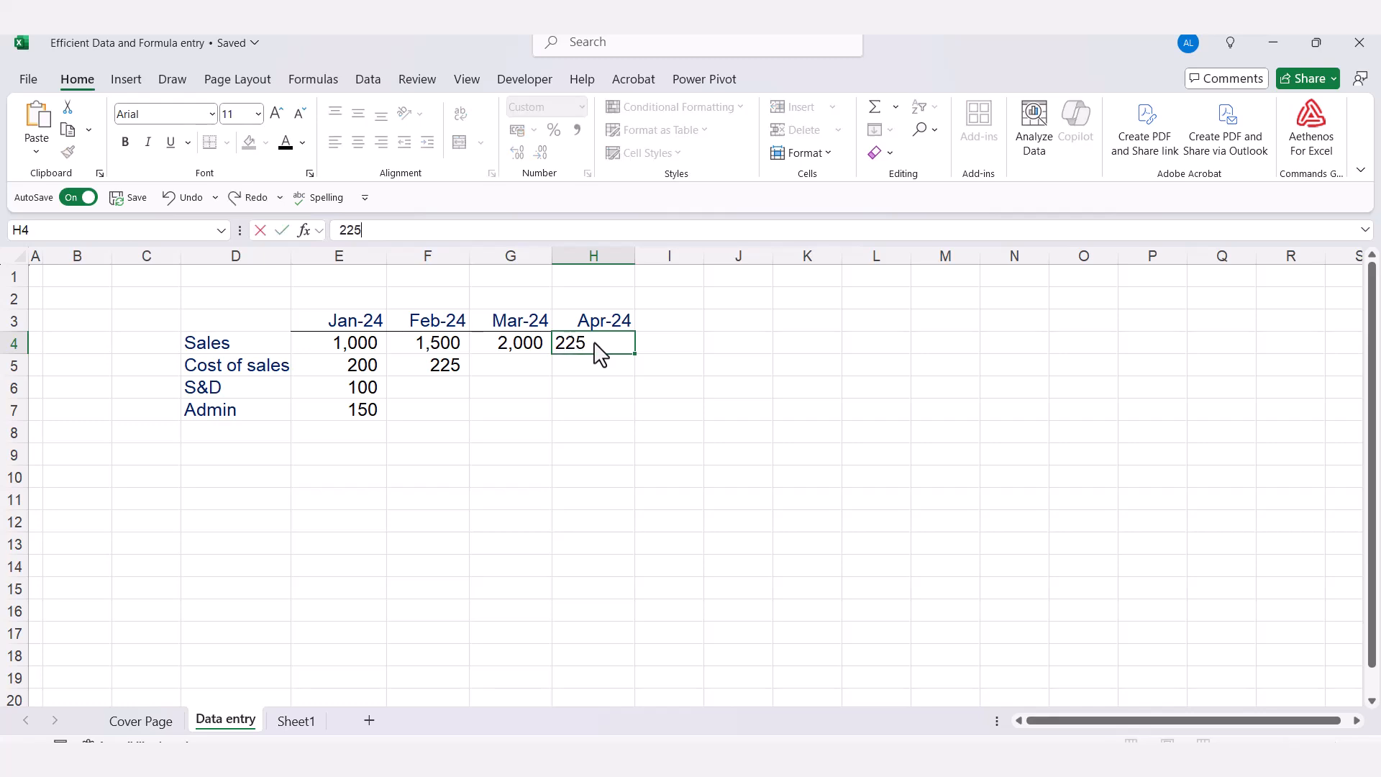
pyautogui.write('0')
pyautogui.press('Tab')
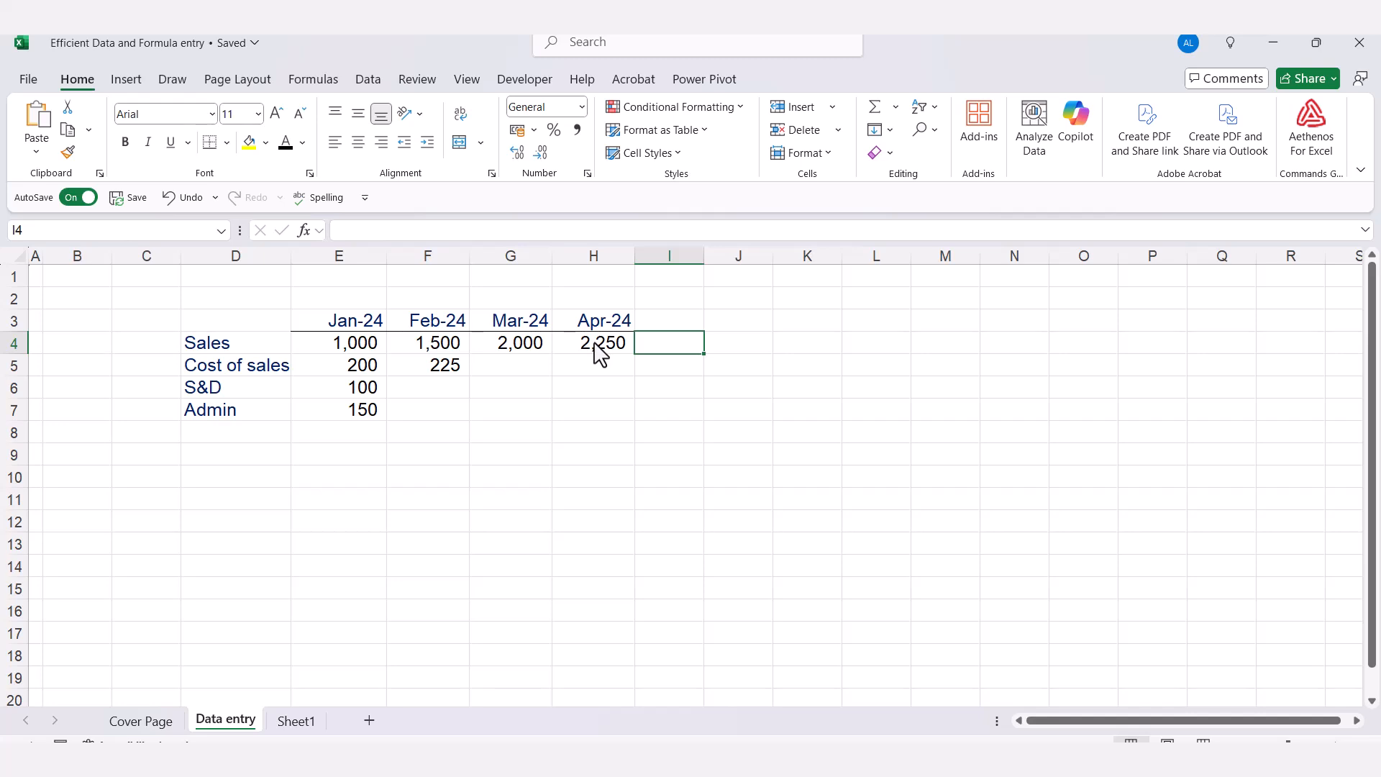
# Enter the formula =E4*10 in cell F8, keeping that cell selected
pyautogui.press('Down')
pyautogui.press('Down')
pyautogui.press('Down')
pyautogui.press('Down')
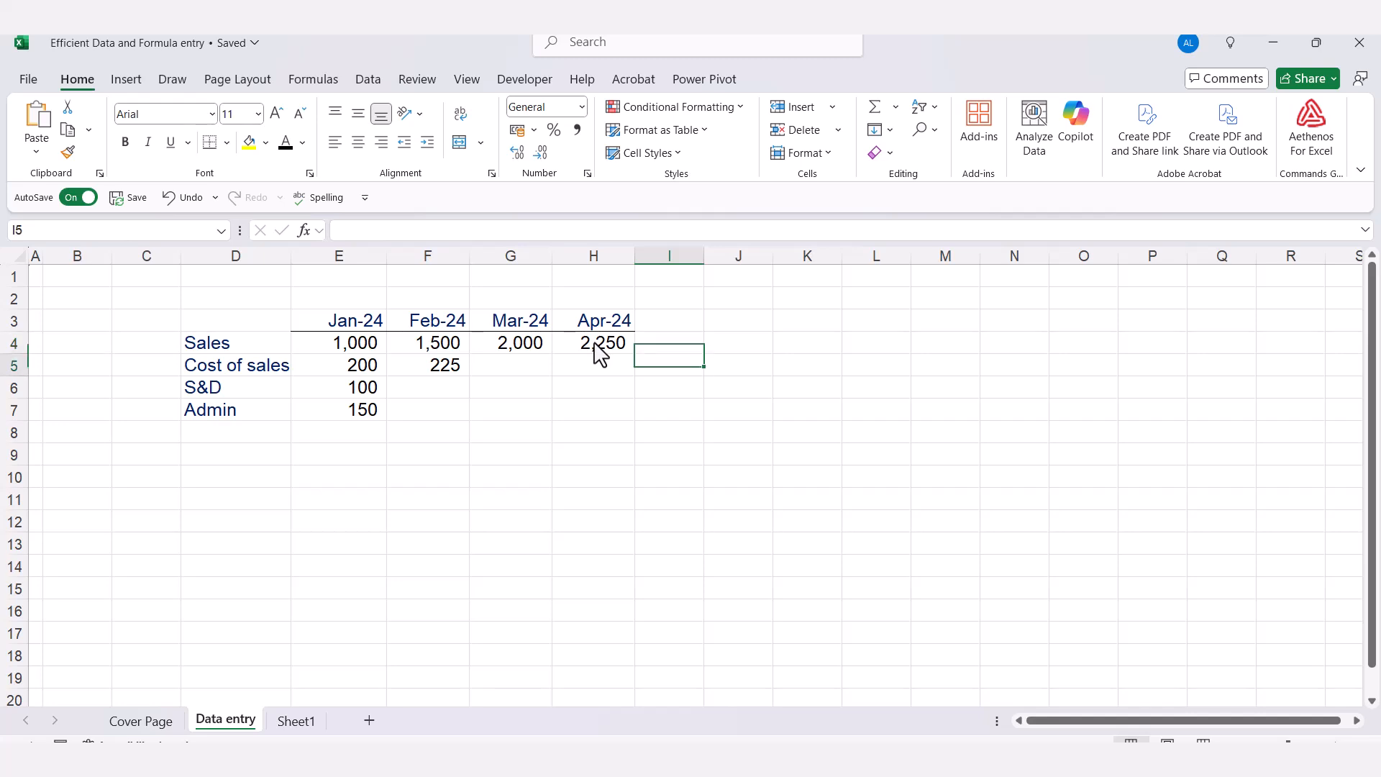
pyautogui.press('Left')
pyautogui.press('Left')
pyautogui.press('Left')
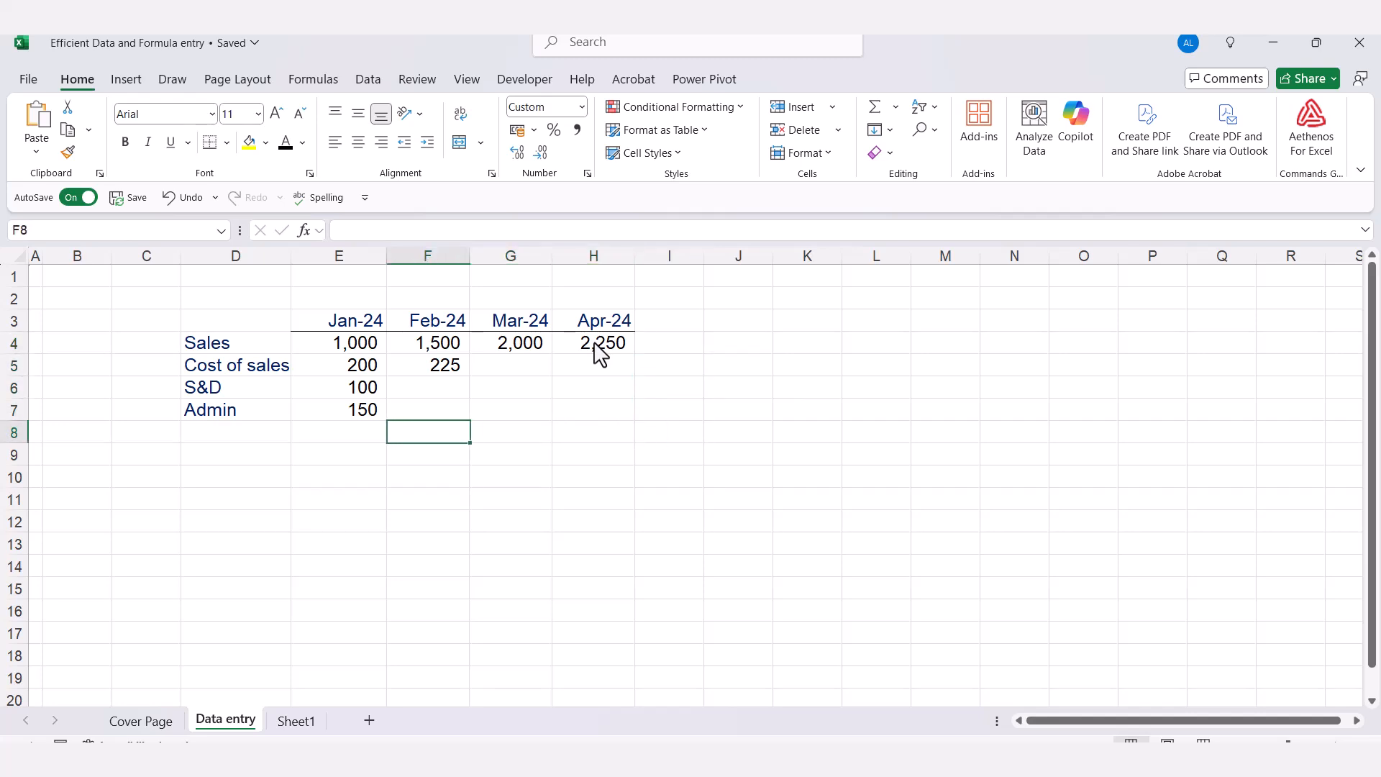
pyautogui.write('=')
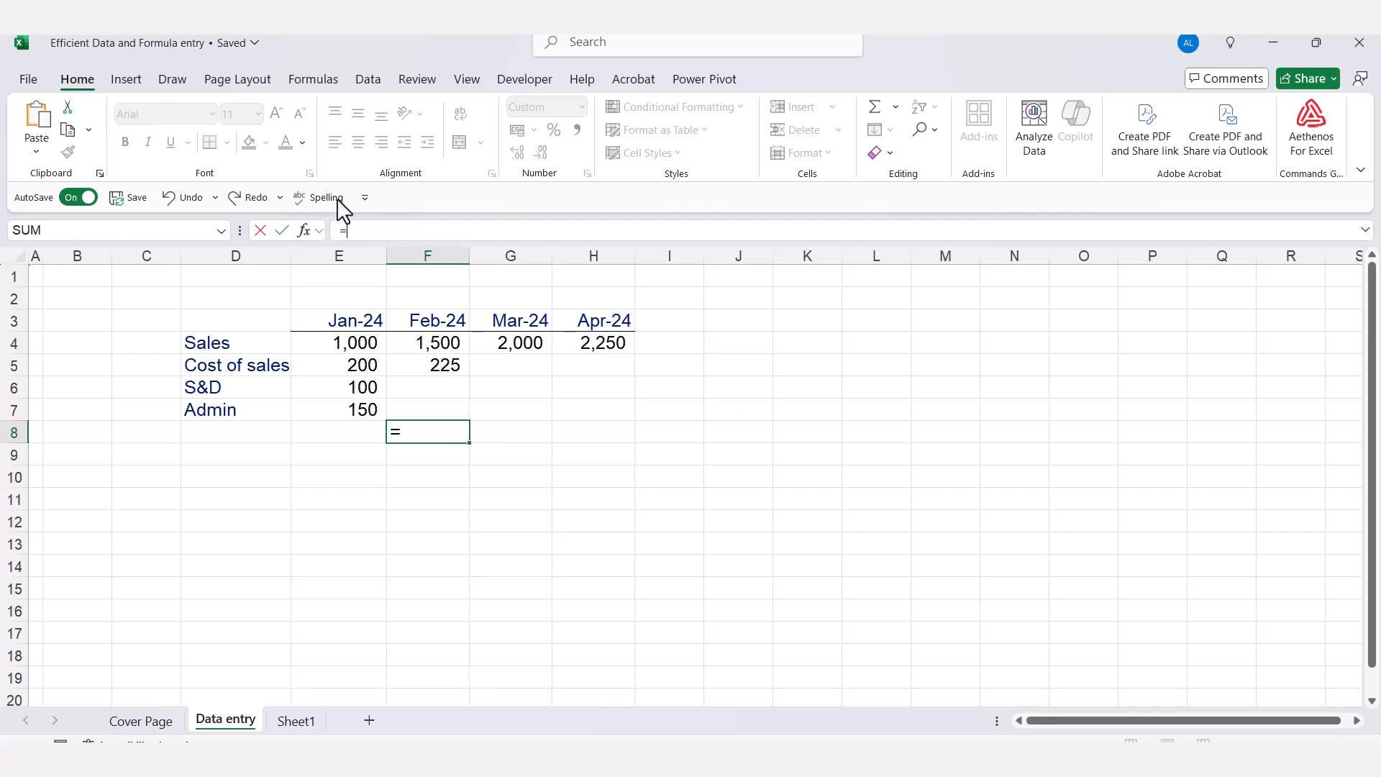
pyautogui.click(343, 349)
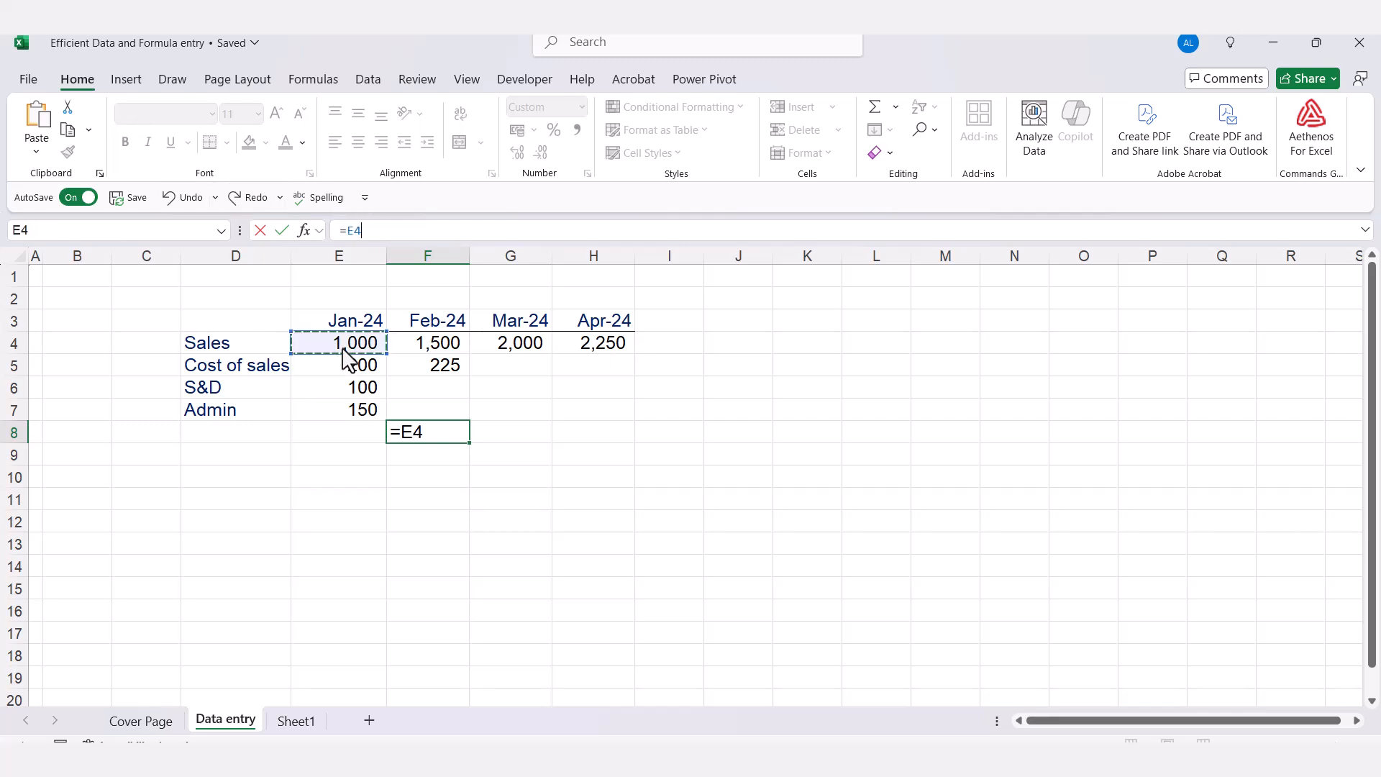
pyautogui.write('*10')
pyautogui.hotkey('ctrl', 'Return')
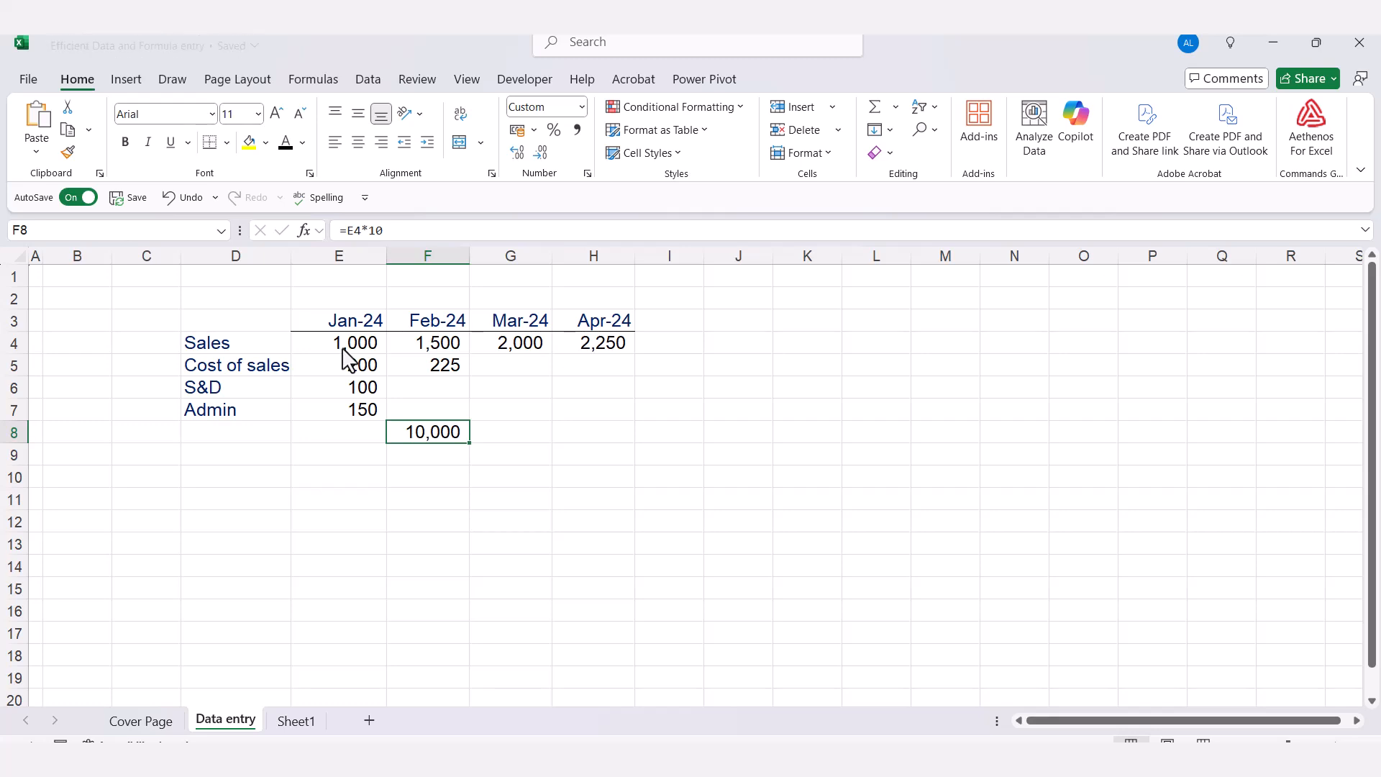
# Trace the formula in F8 back to its source cell E4, repeating the jump from F8
pyautogui.doubleClick(457, 436)
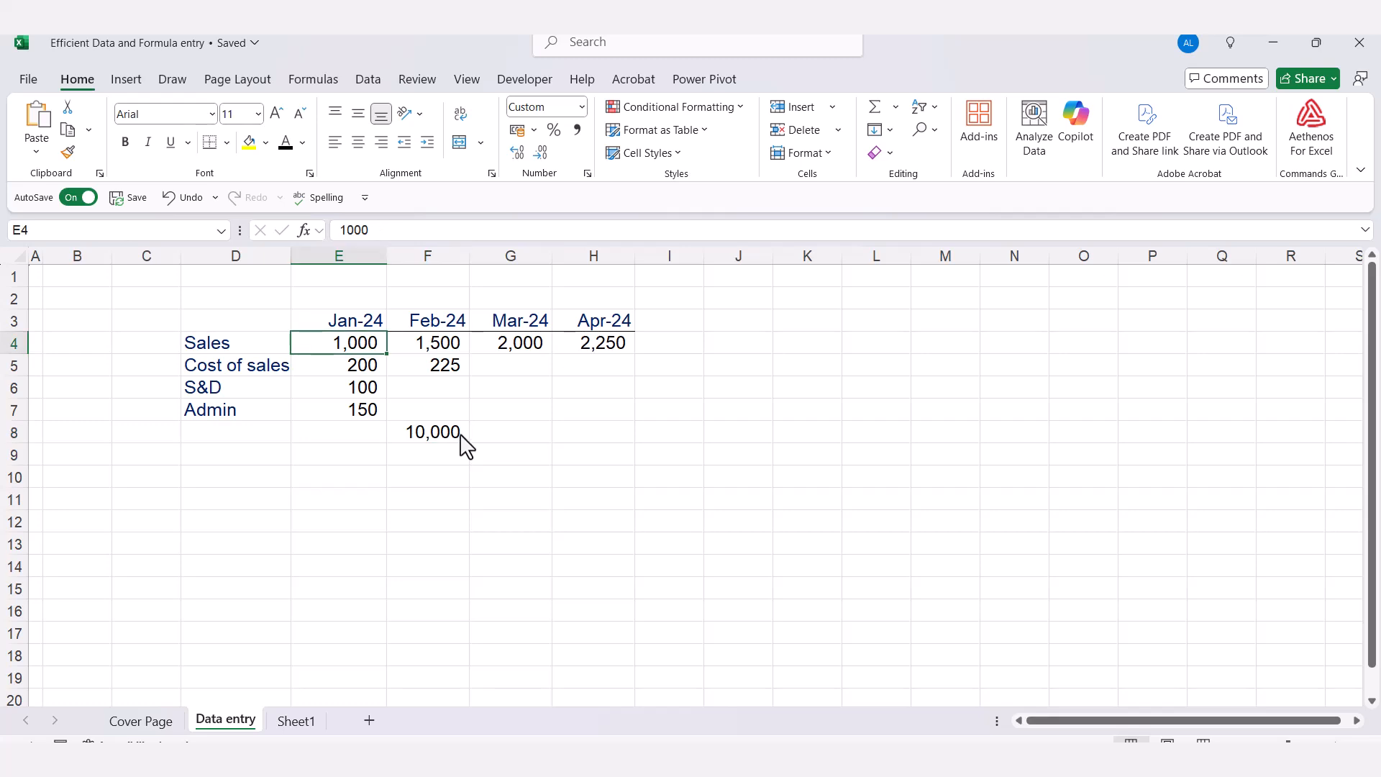
pyautogui.doubleClick(445, 437)
pyautogui.doubleClick(460, 434)
pyautogui.click(432, 433)
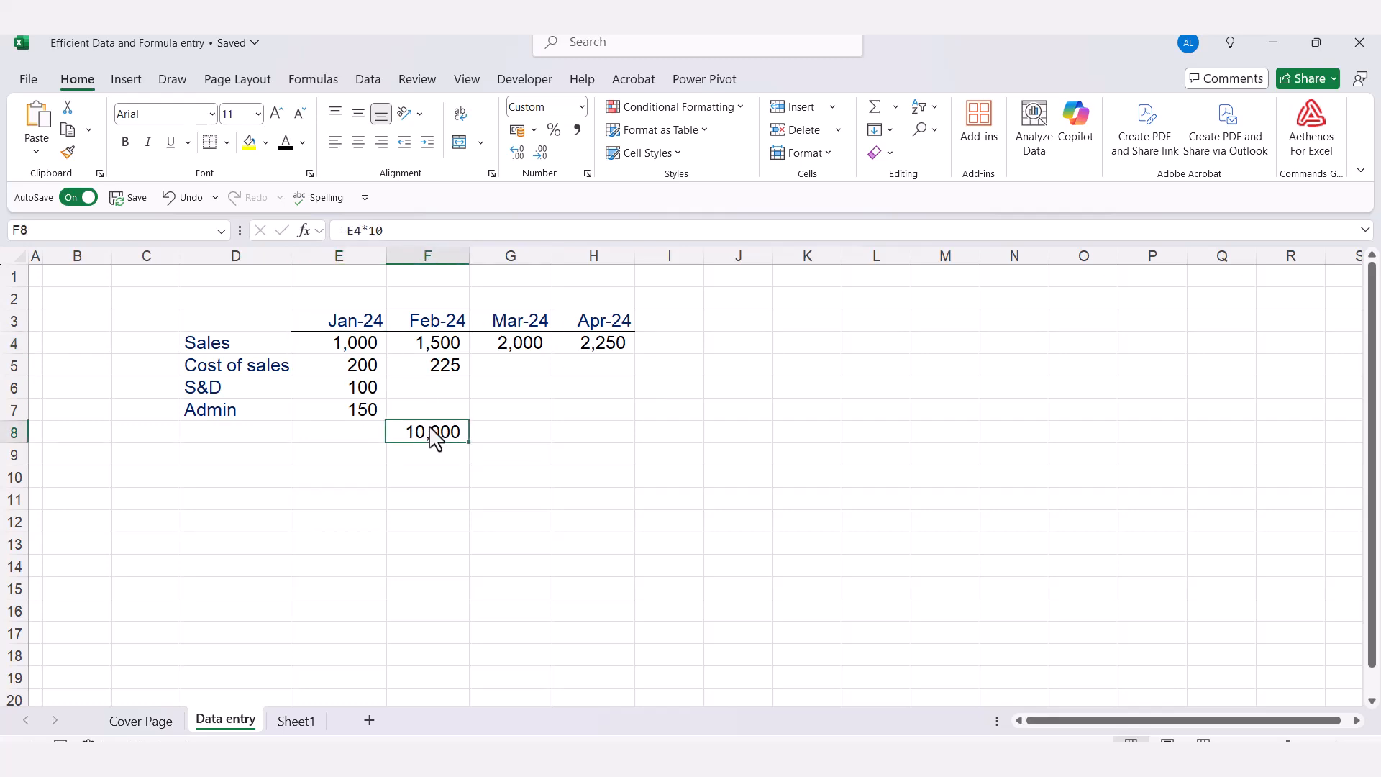
pyautogui.doubleClick(418, 433)
pyautogui.doubleClick(462, 442)
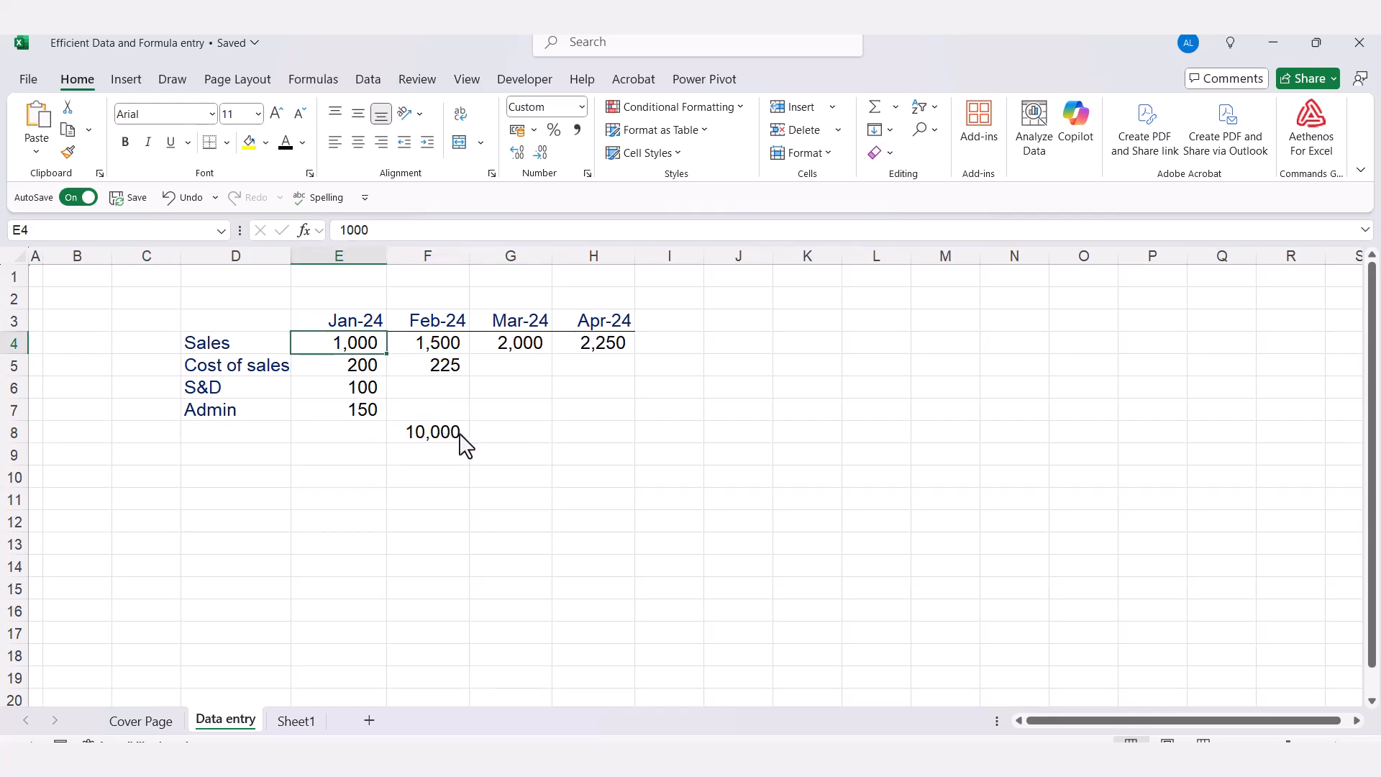
# Enter the formula =E4*5 in cell G8, using the January Sales cell as the reference
pyautogui.click(476, 436)
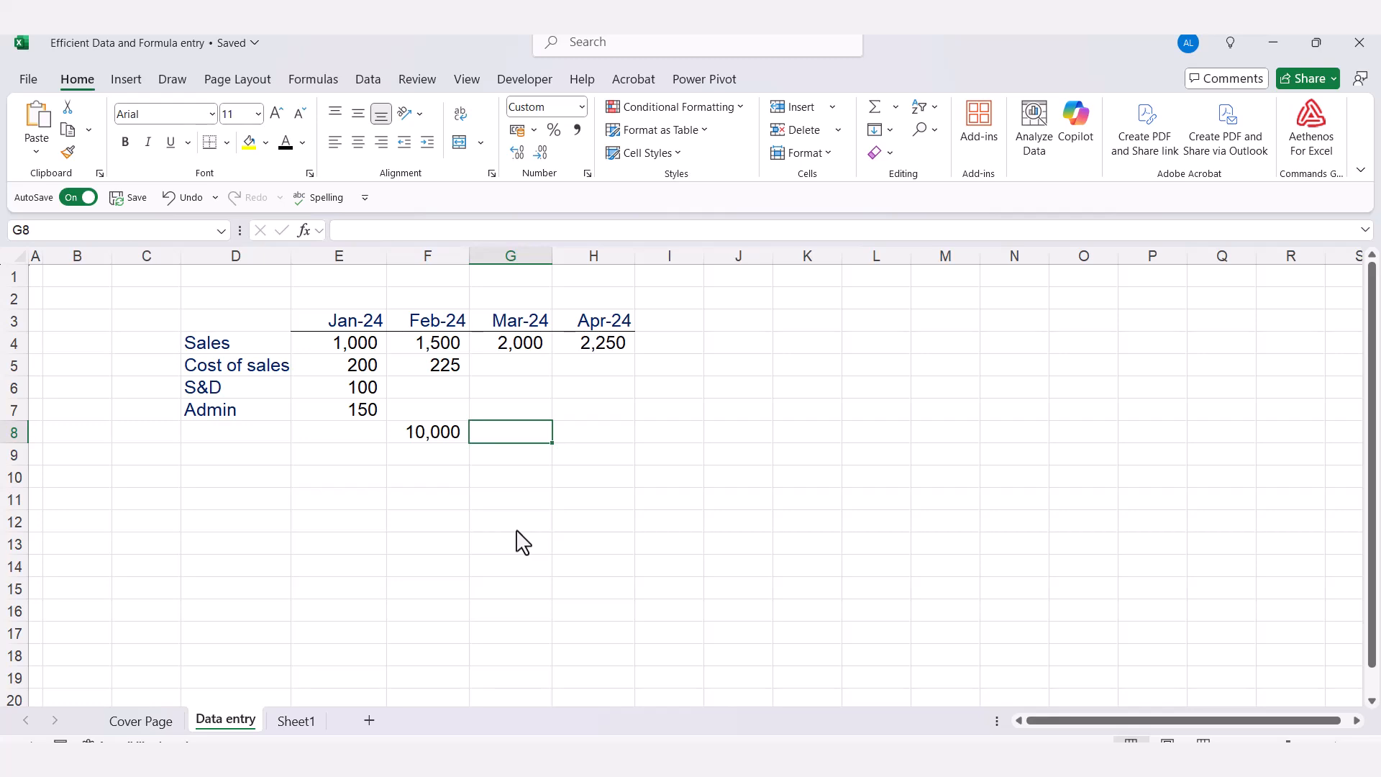
pyautogui.write('=')
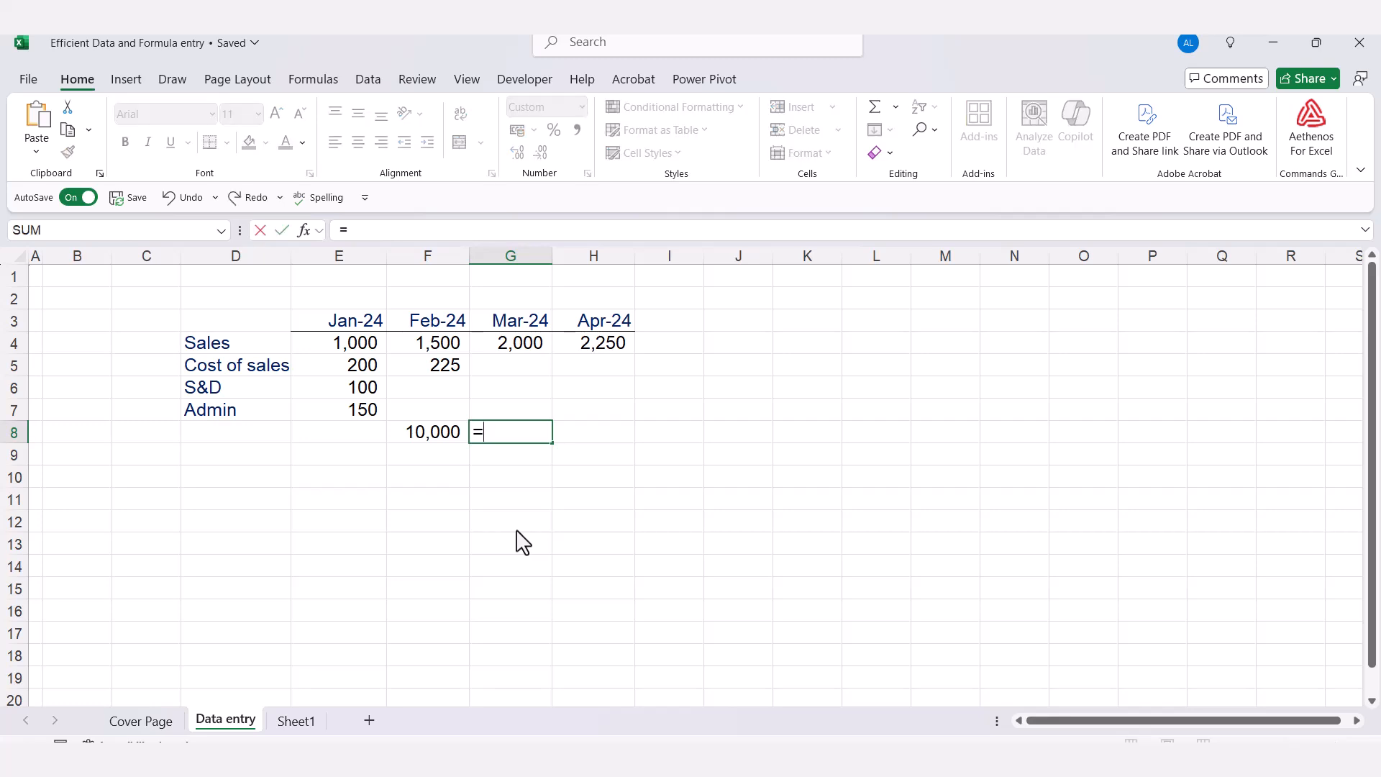
pyautogui.click(340, 351)
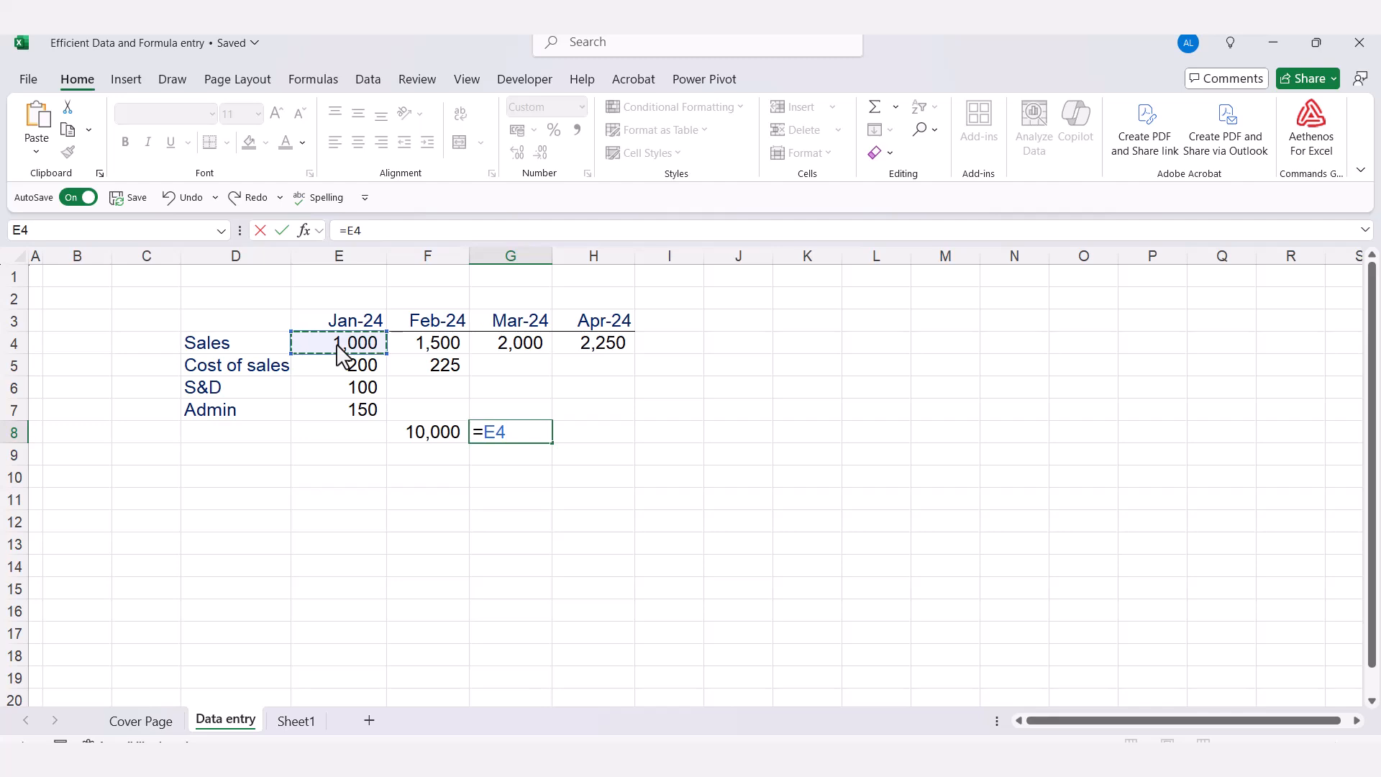
pyautogui.write('*5')
pyautogui.press('Tab')
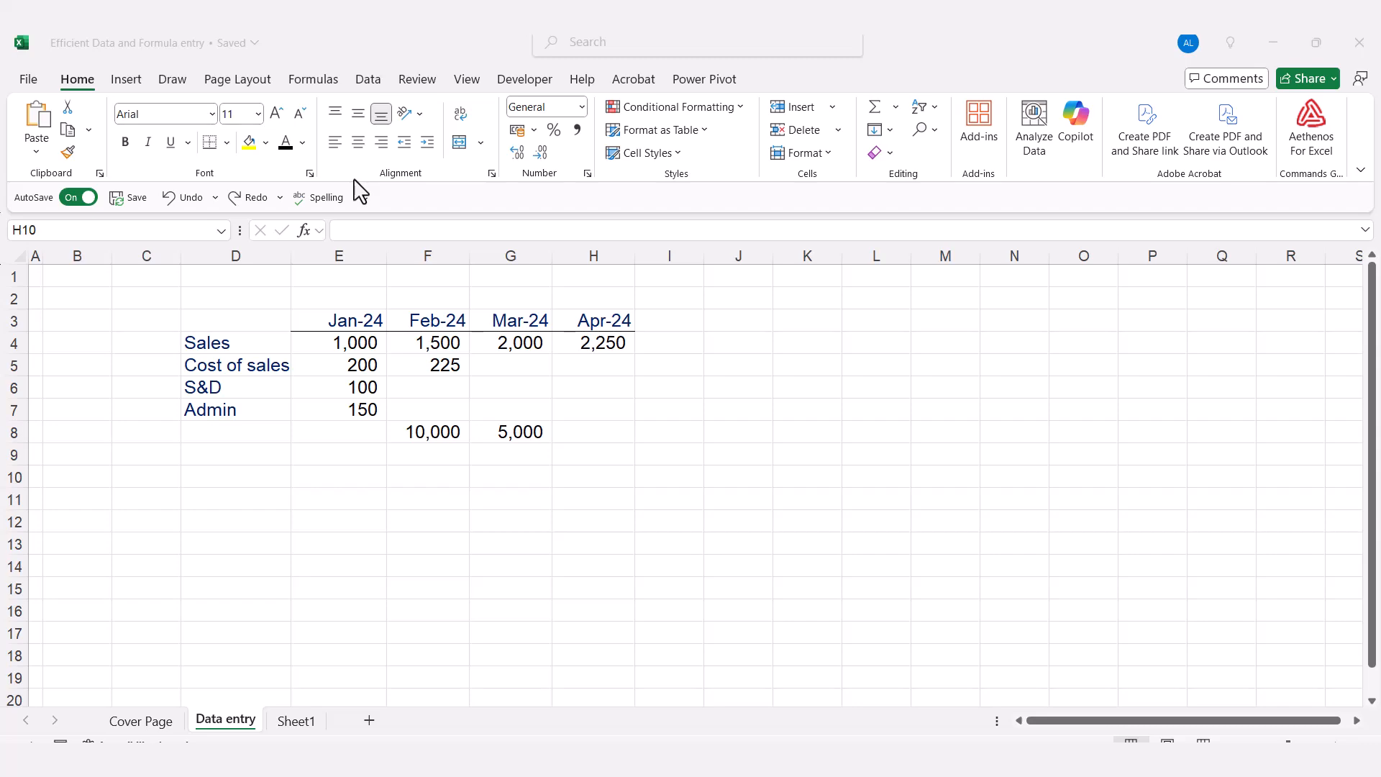
# Open the Advanced Excel options and examine the direction choices for moving the selection after Enter
pyautogui.click(23, 79)
pyautogui.click(24, 80)
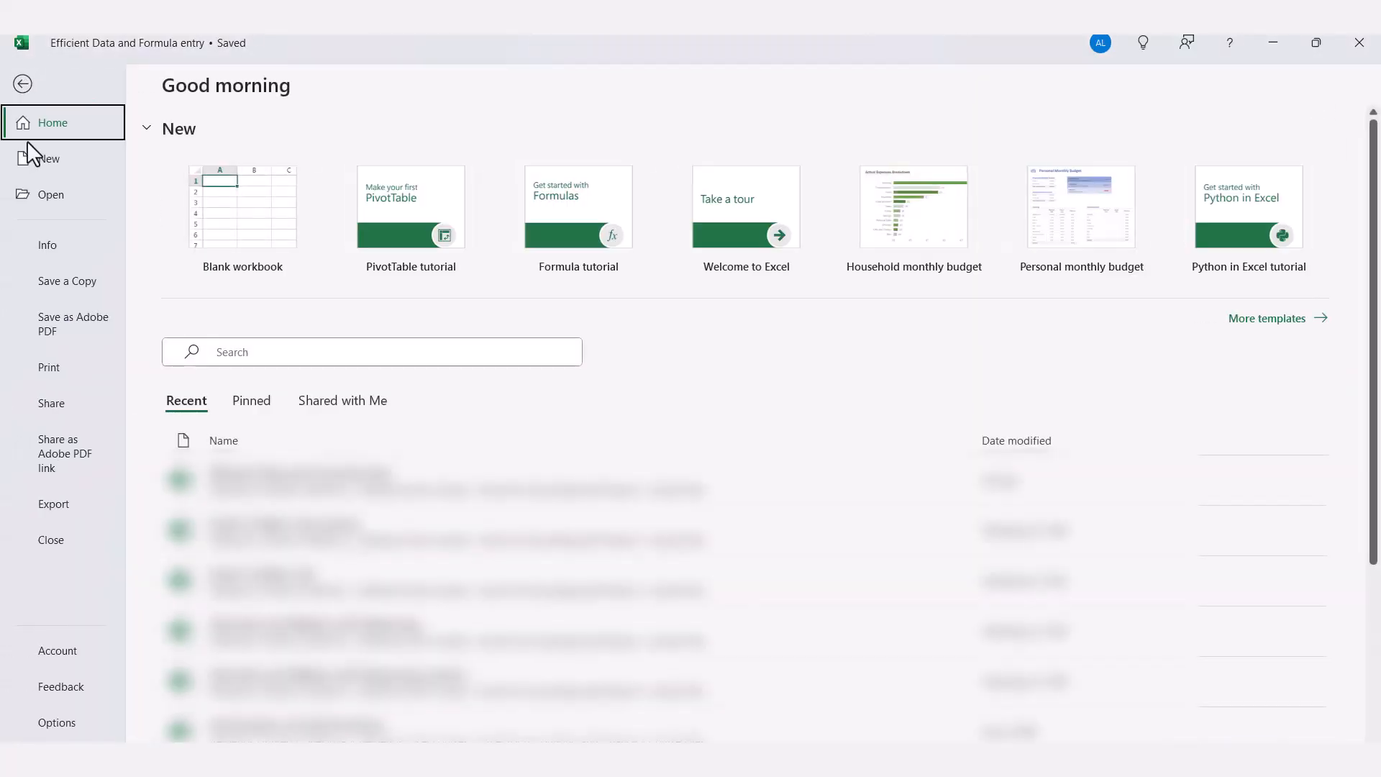
pyautogui.click(71, 726)
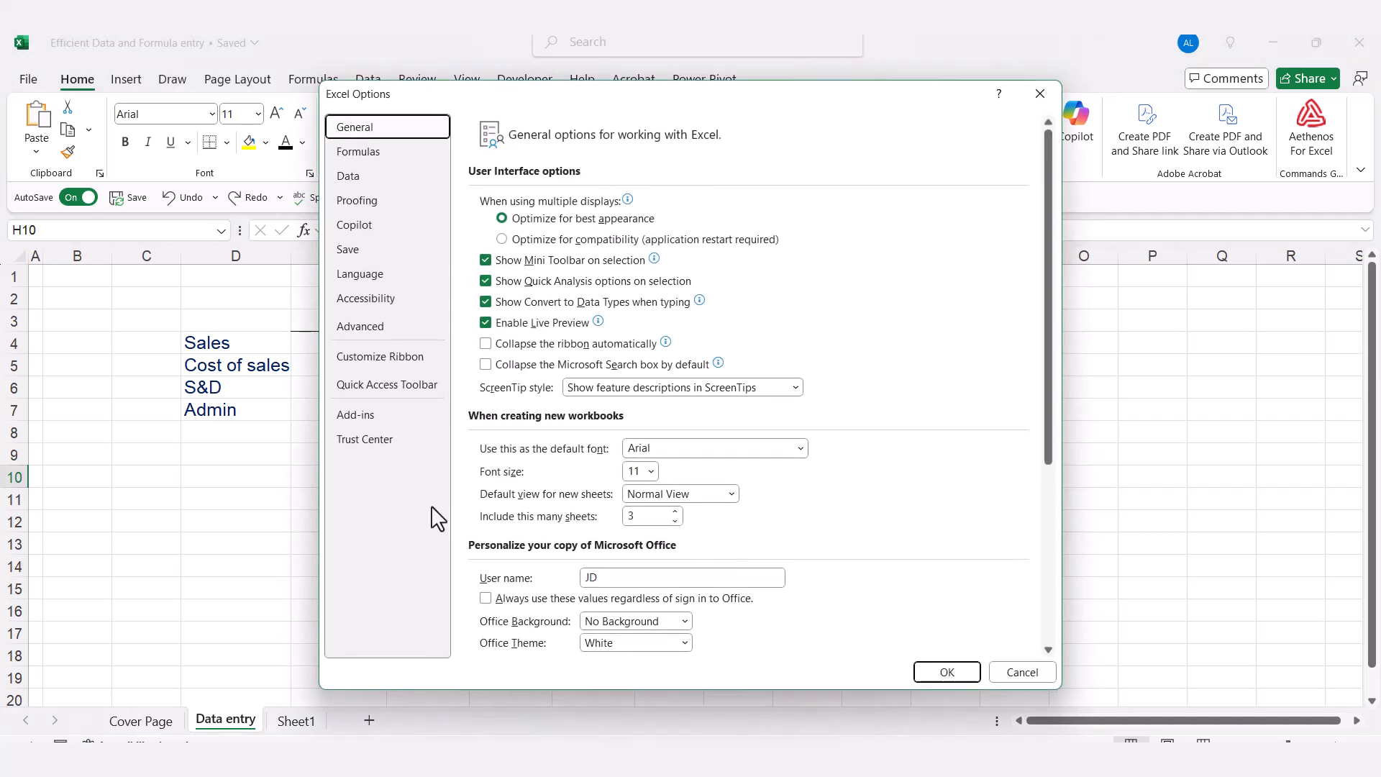
pyautogui.click(361, 327)
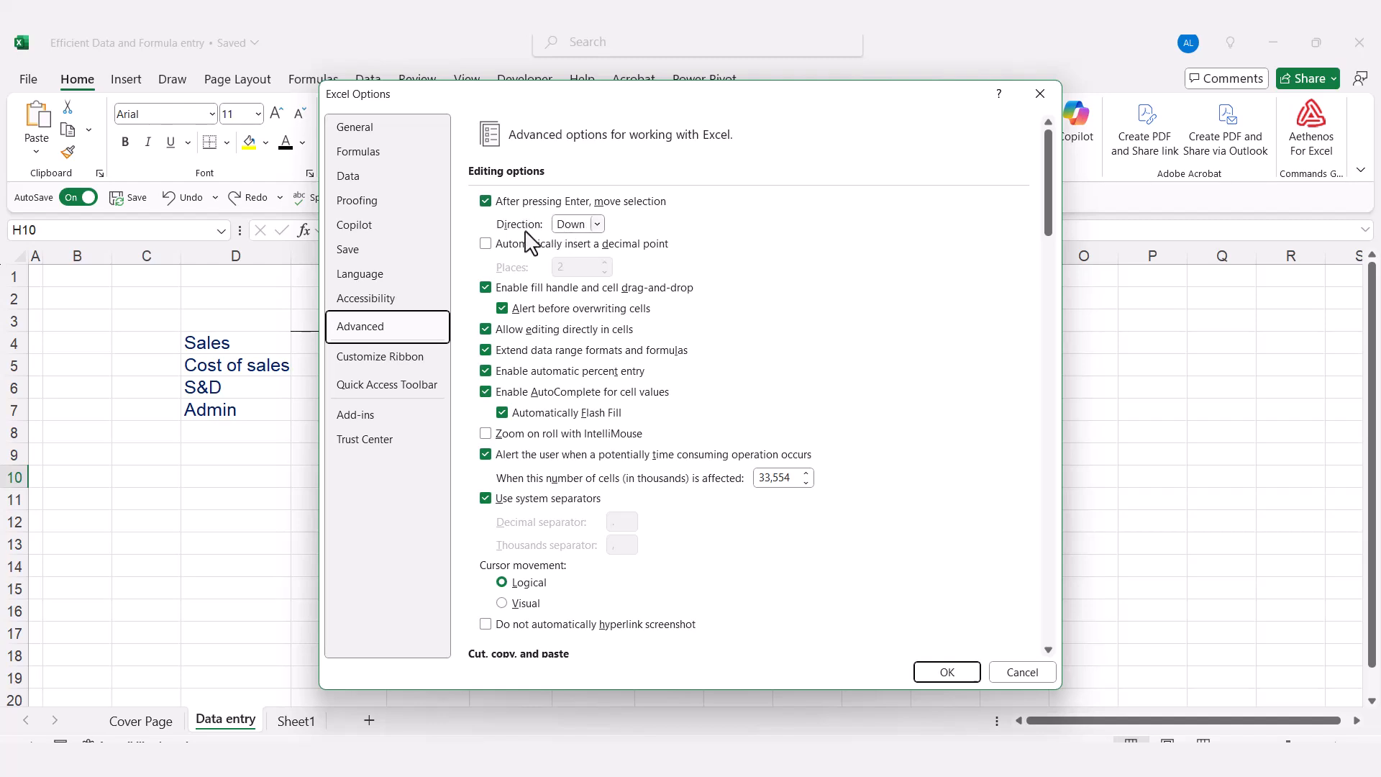
pyautogui.click(596, 224)
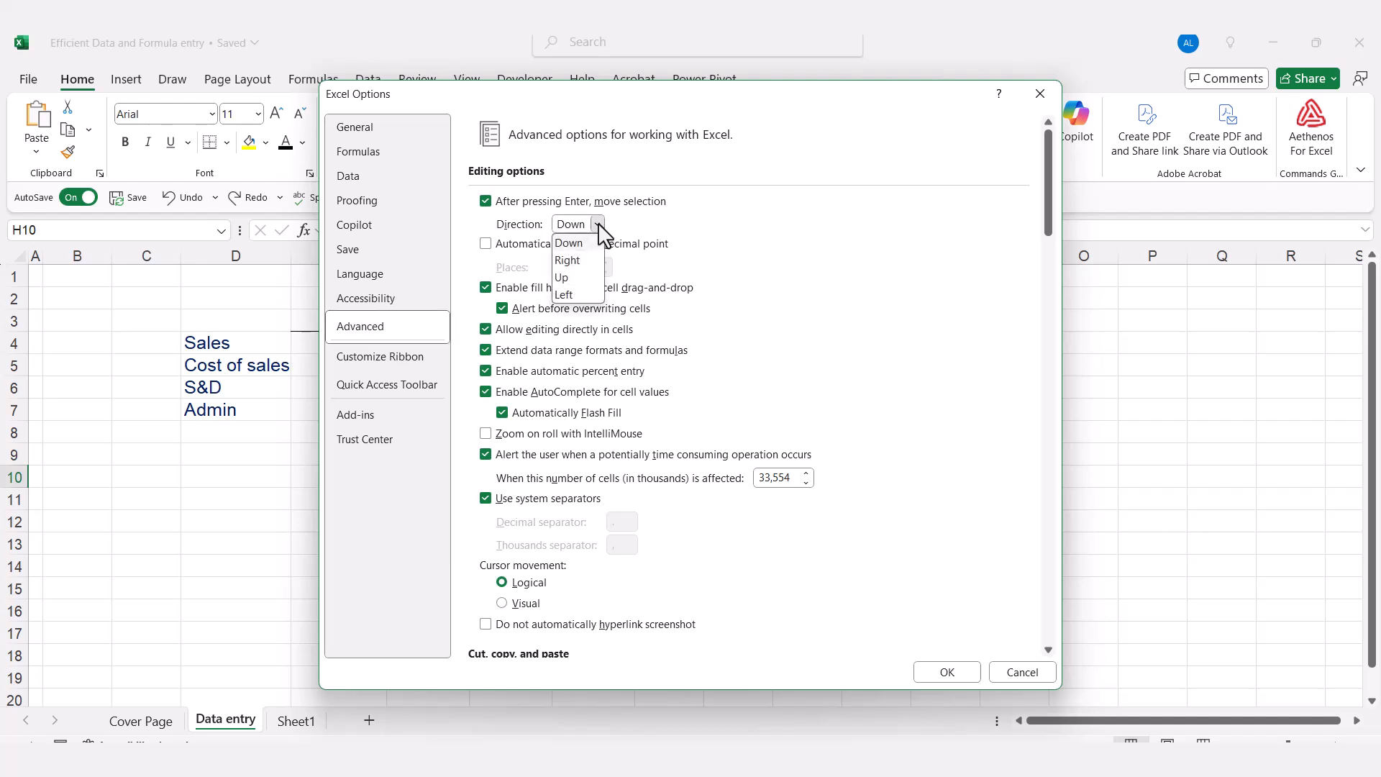
pyautogui.click(637, 232)
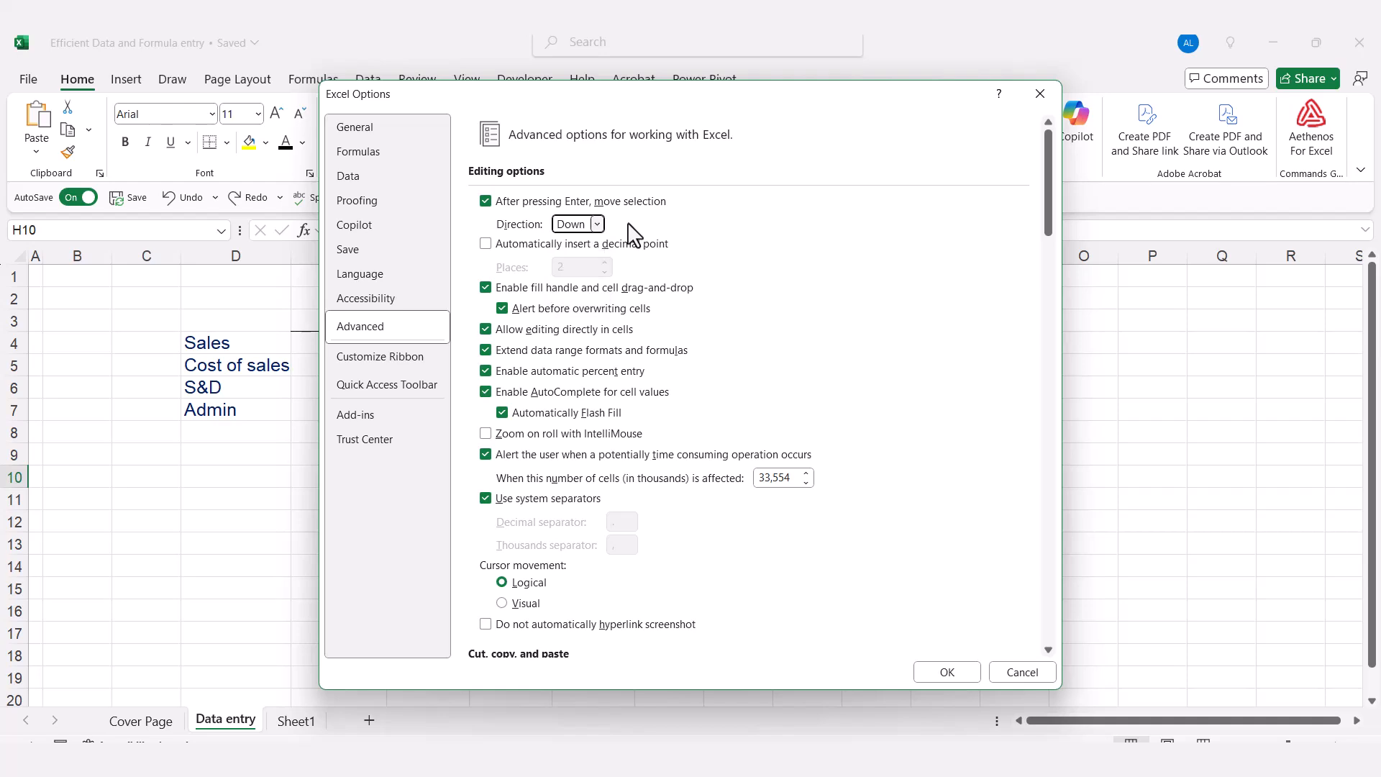
pyautogui.click(597, 226)
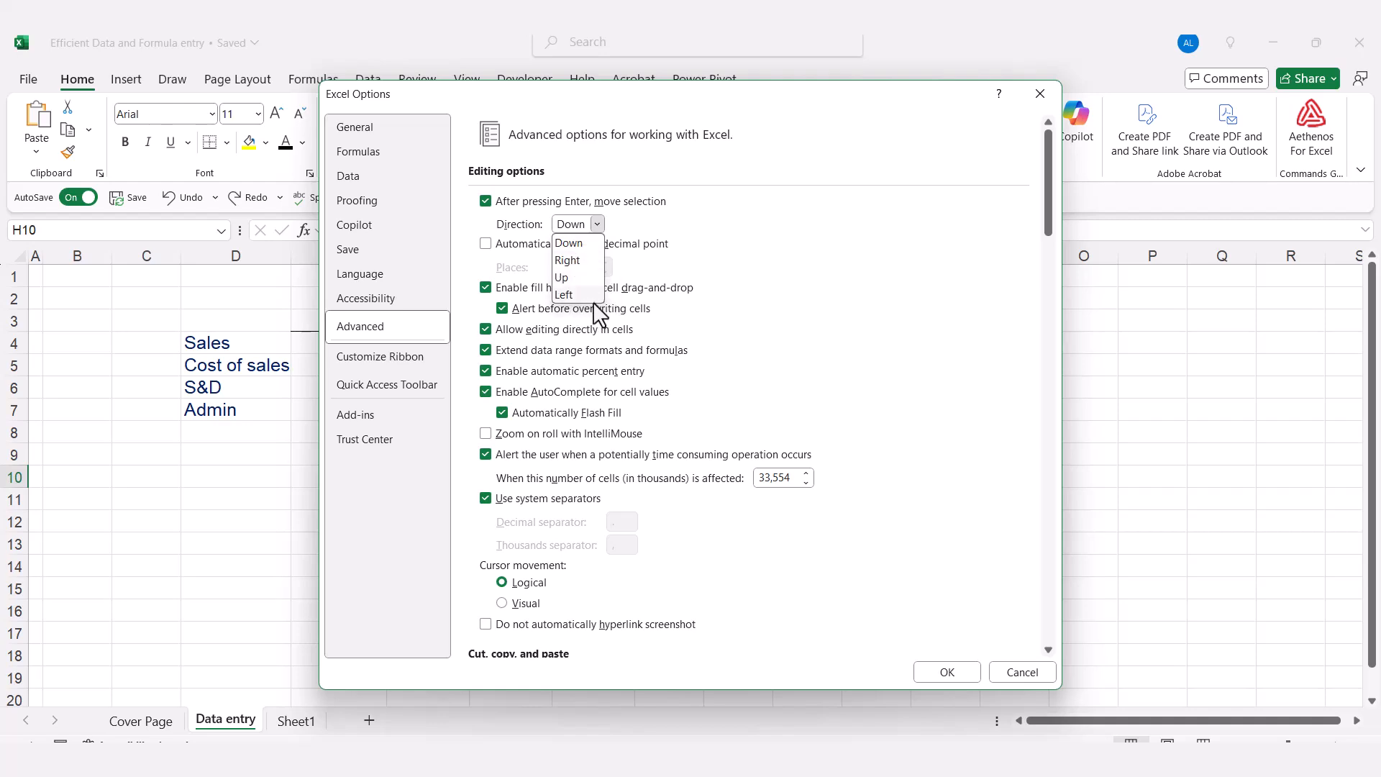
pyautogui.click(717, 241)
# Switch moving the selection after Enter off and on again, and reopen its direction choices
pyautogui.click(486, 201)
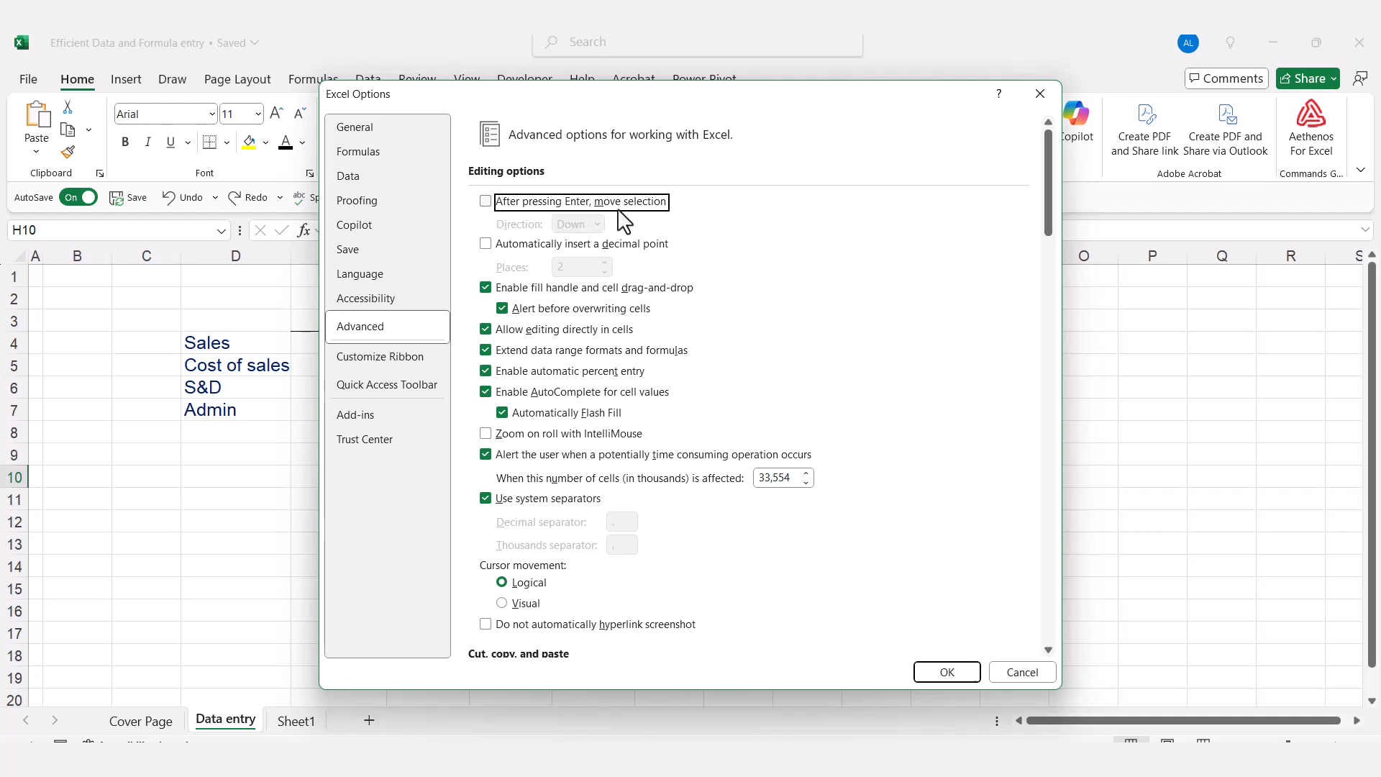
pyautogui.click(485, 203)
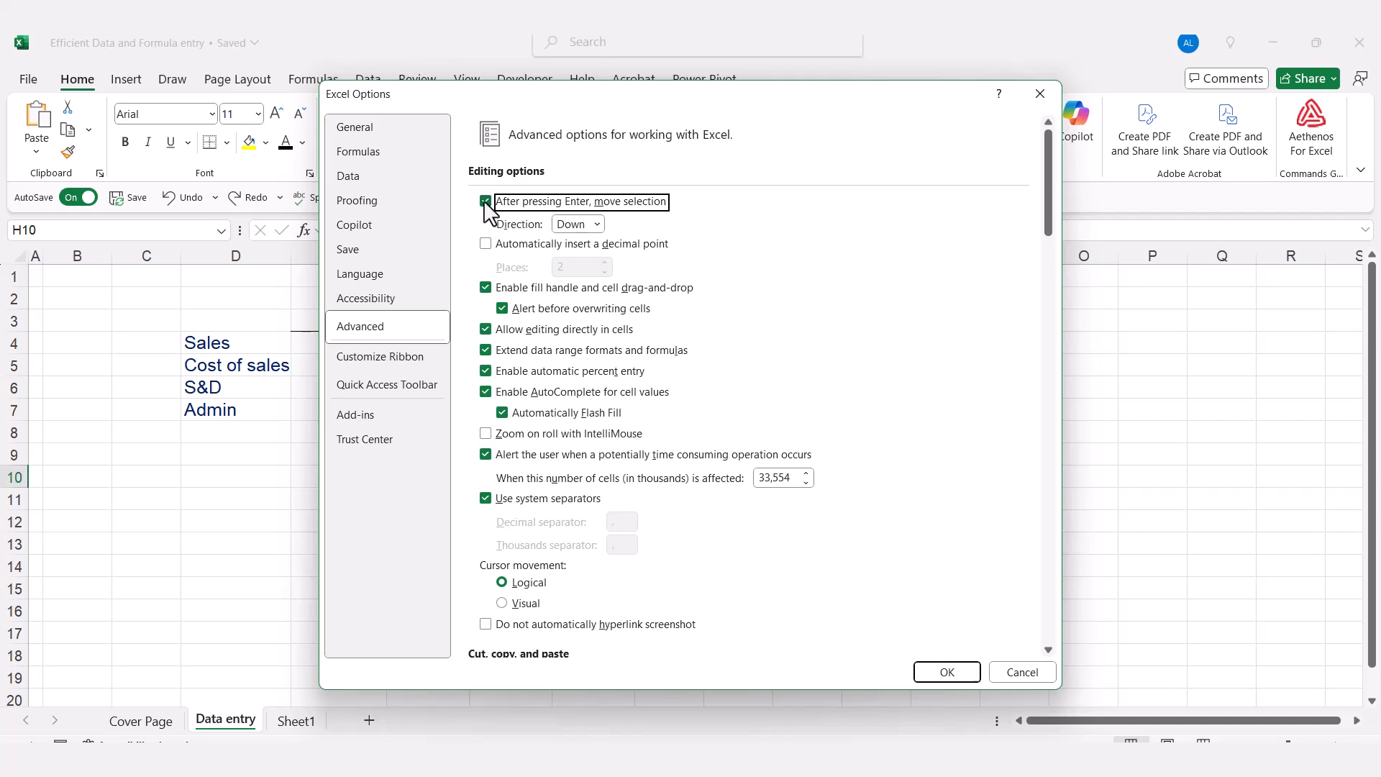
pyautogui.click(597, 225)
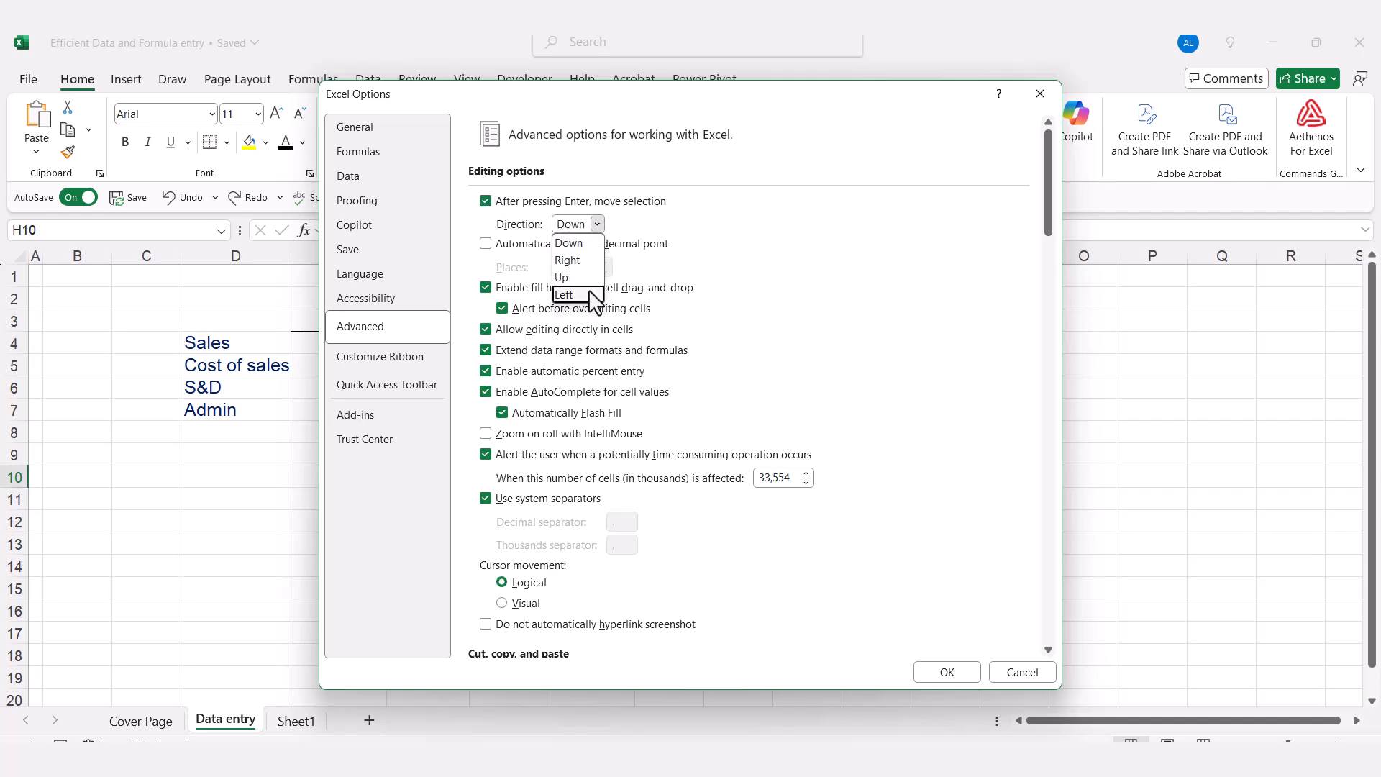